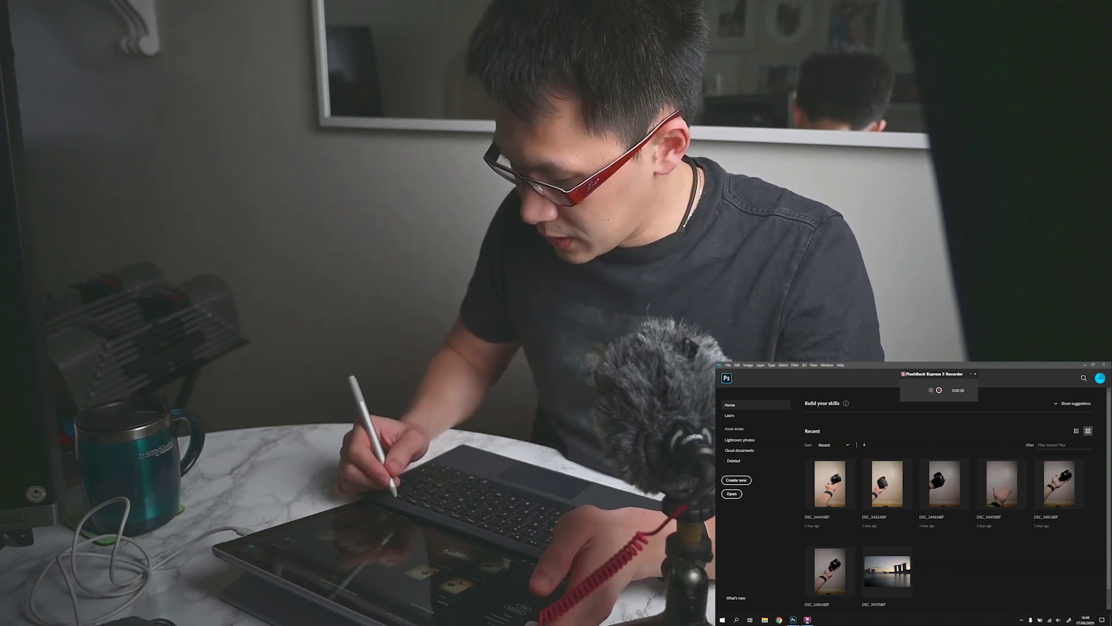
pyautogui.click(1040, 619)
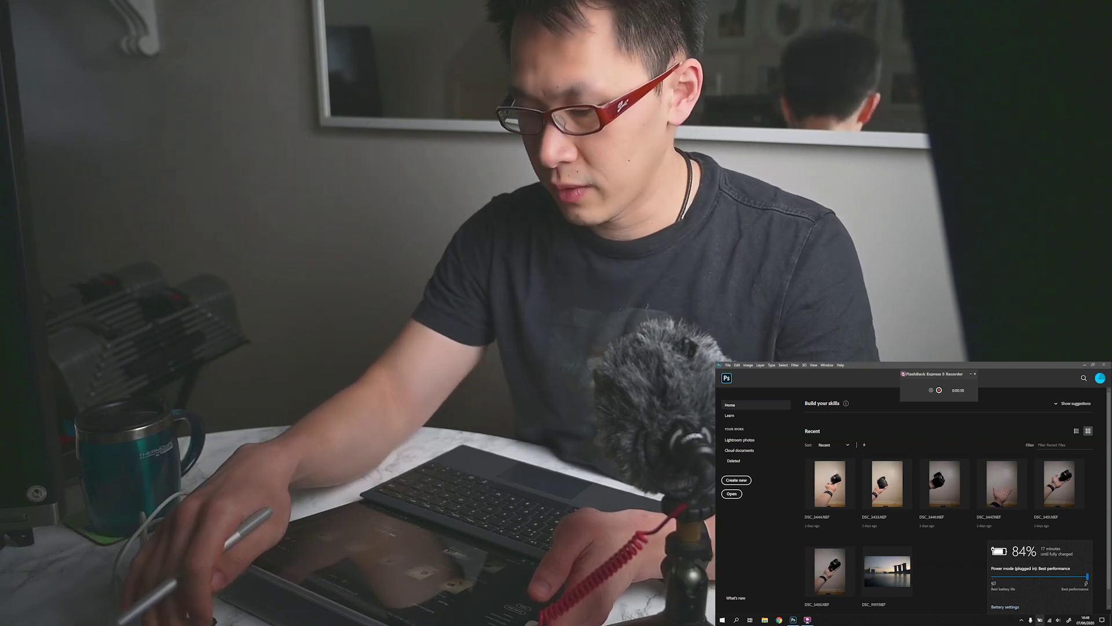
pyautogui.click(957, 581)
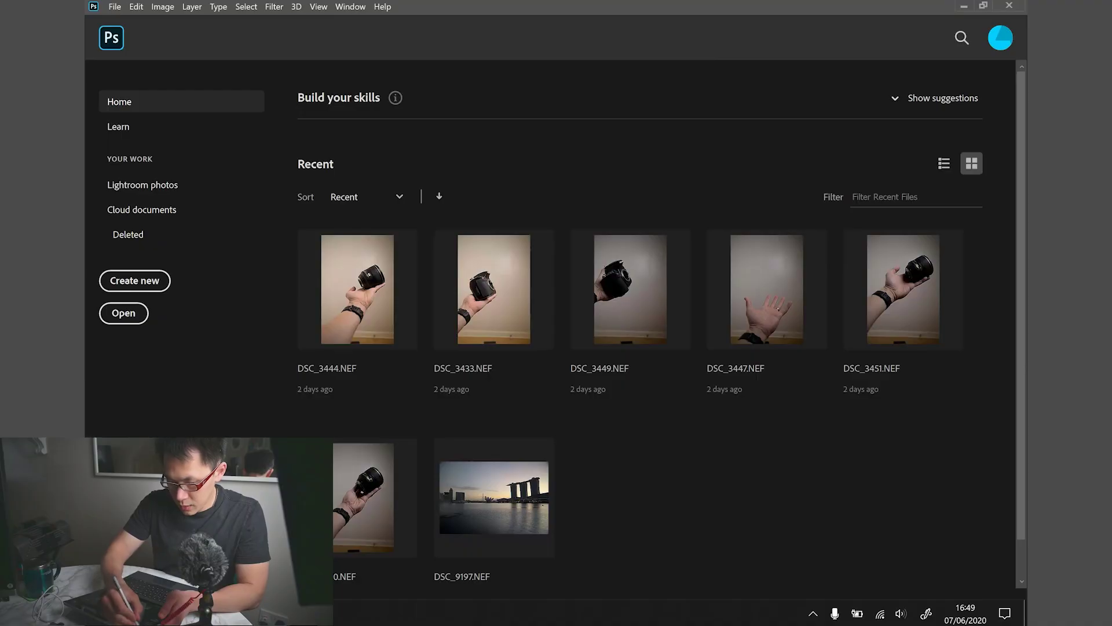
# - Load DSC_3431, DSC_3433 and DSC_3444 as layers of one document with the Load Files into Stack script
pyautogui.click(114, 7)
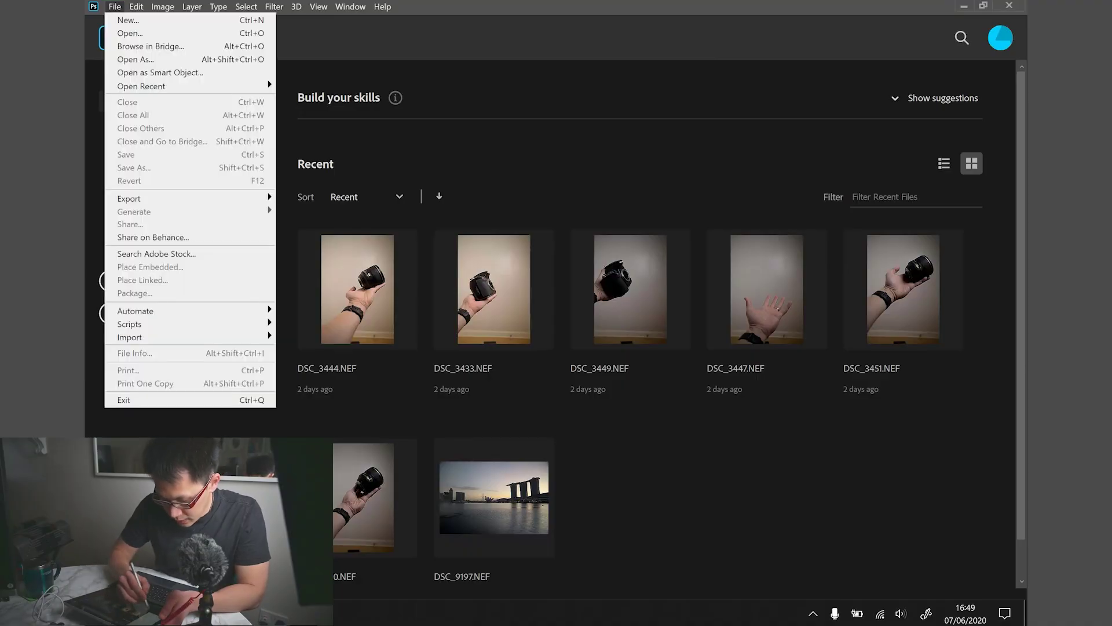
pyautogui.moveTo(258, 324)
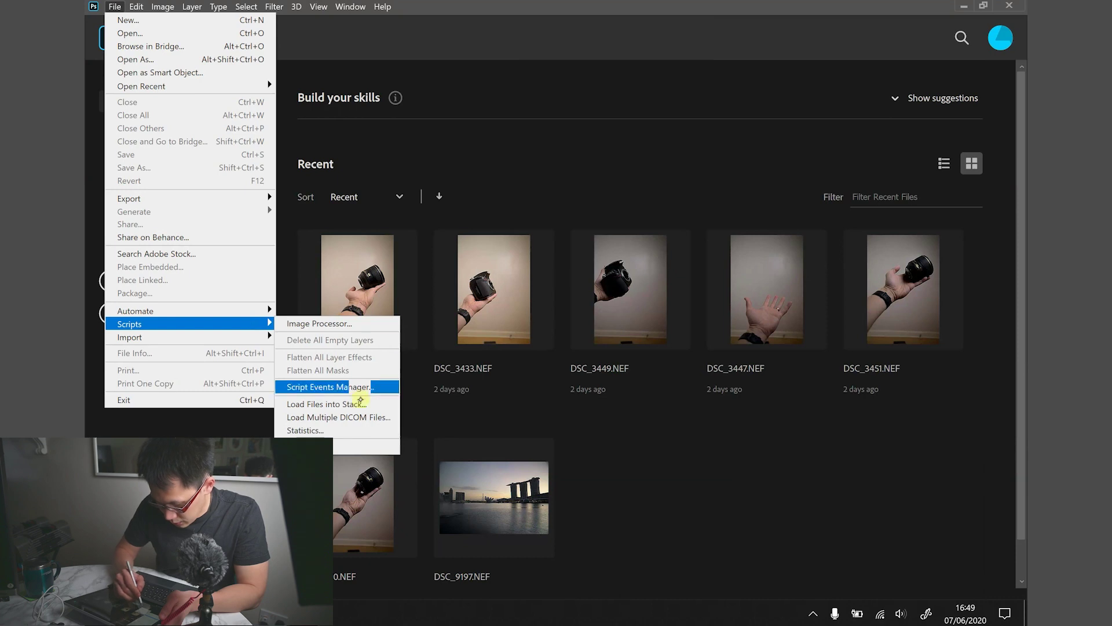
pyautogui.click(367, 405)
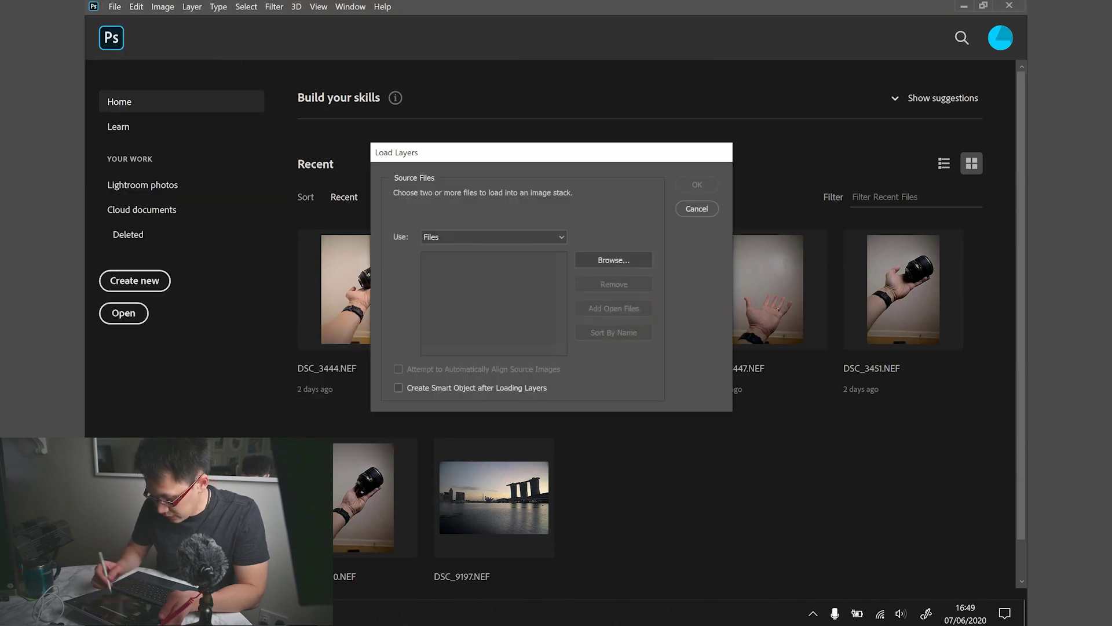
pyautogui.click(622, 264)
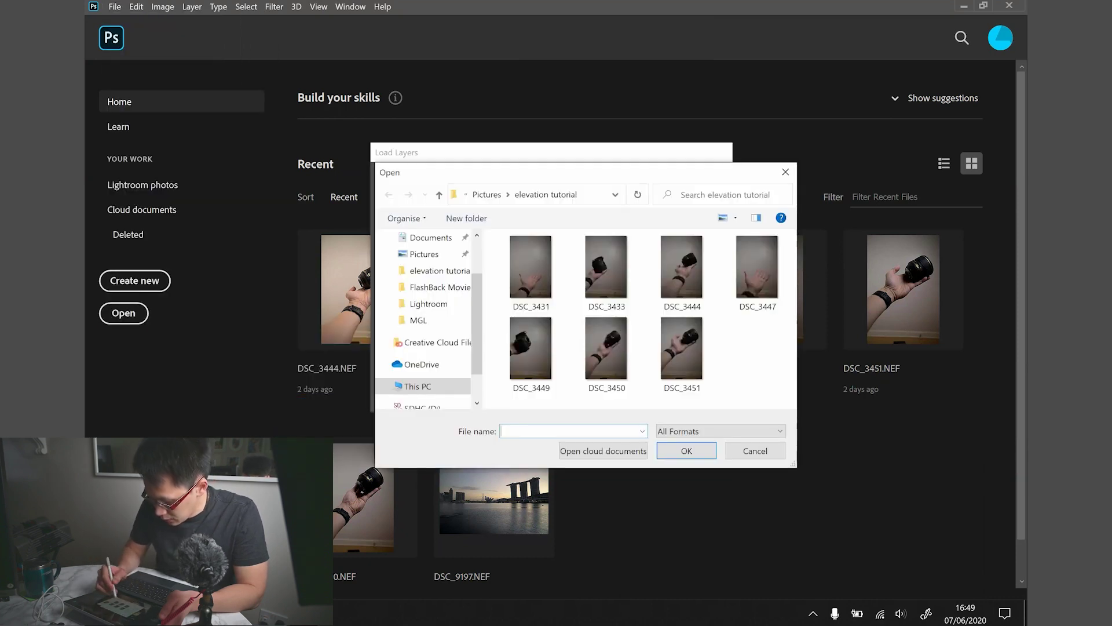
pyautogui.click(502, 238)
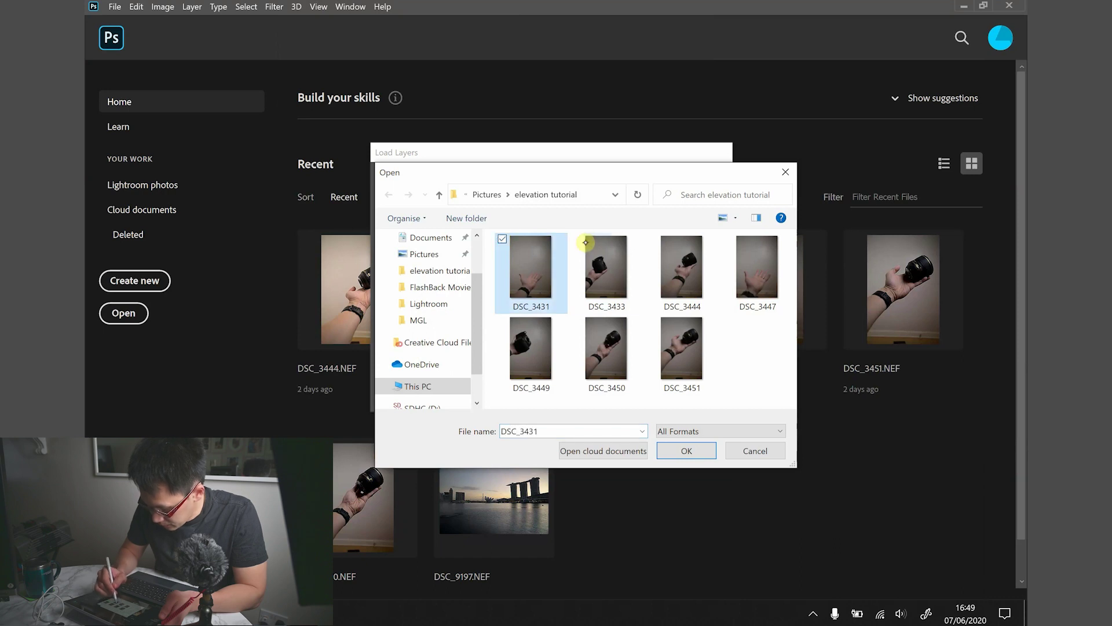
pyautogui.click(577, 238)
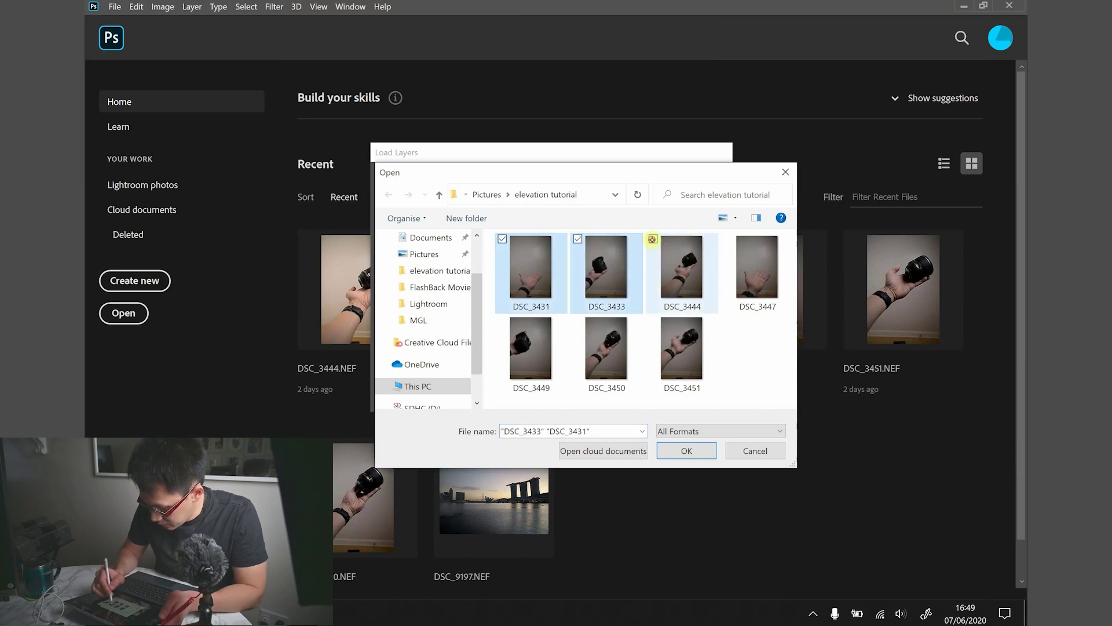
pyautogui.click(653, 238)
pyautogui.click(695, 450)
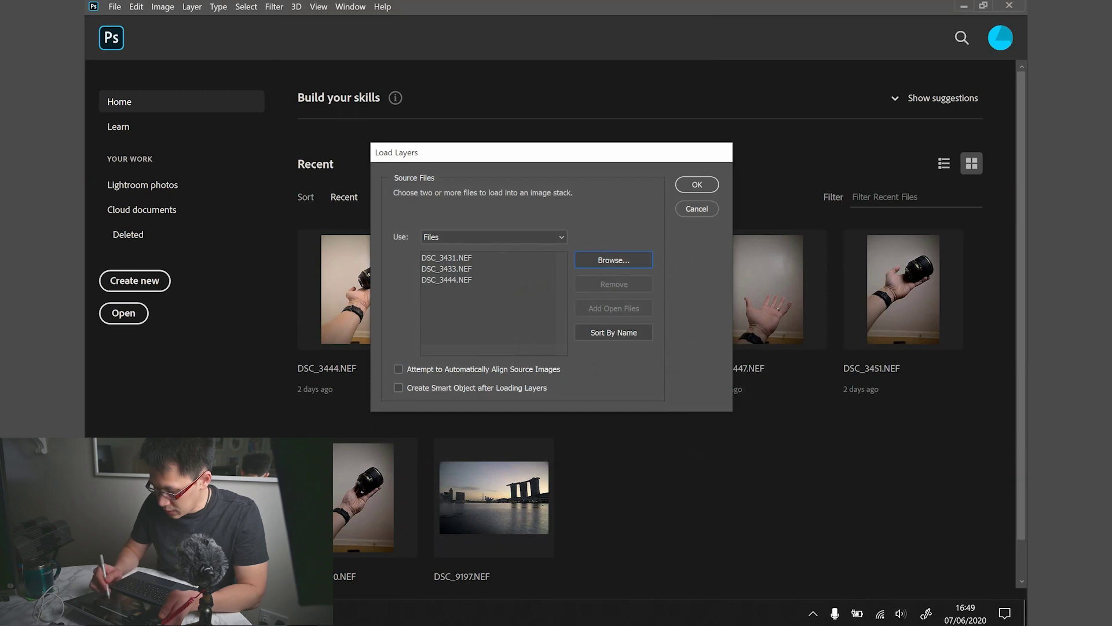
pyautogui.click(696, 185)
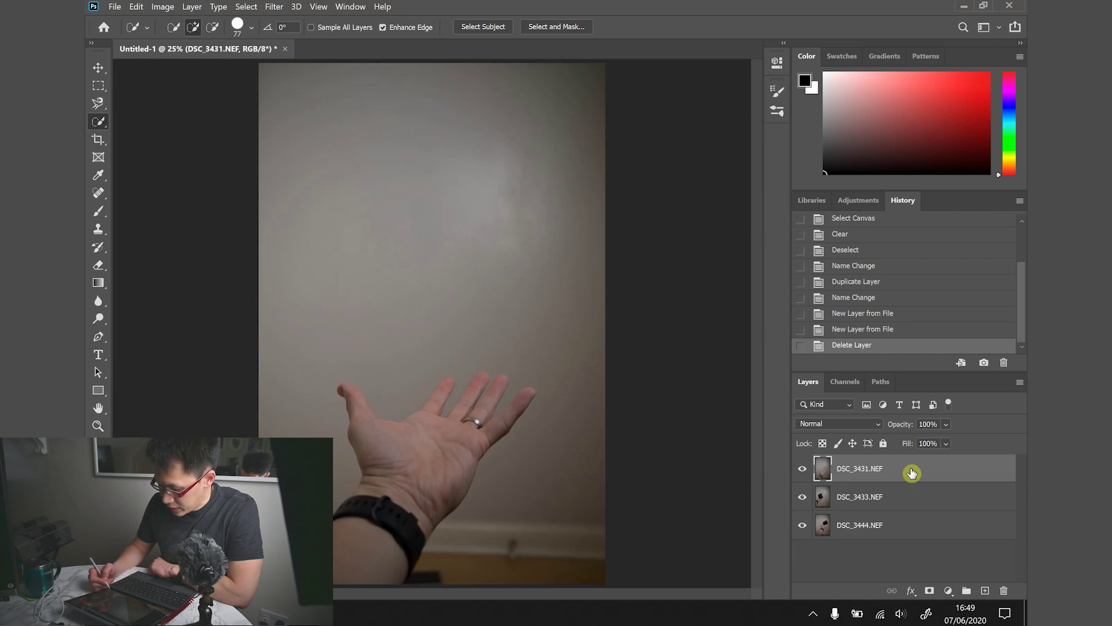
# - Reorder the layers with DSC_3444.NEF on top, DSC_3433.NEF in the middle and DSC_3431.NEF lowest, and hide DSC_3444.NEF
pyautogui.moveTo(921, 465); pyautogui.dragTo(934, 537)
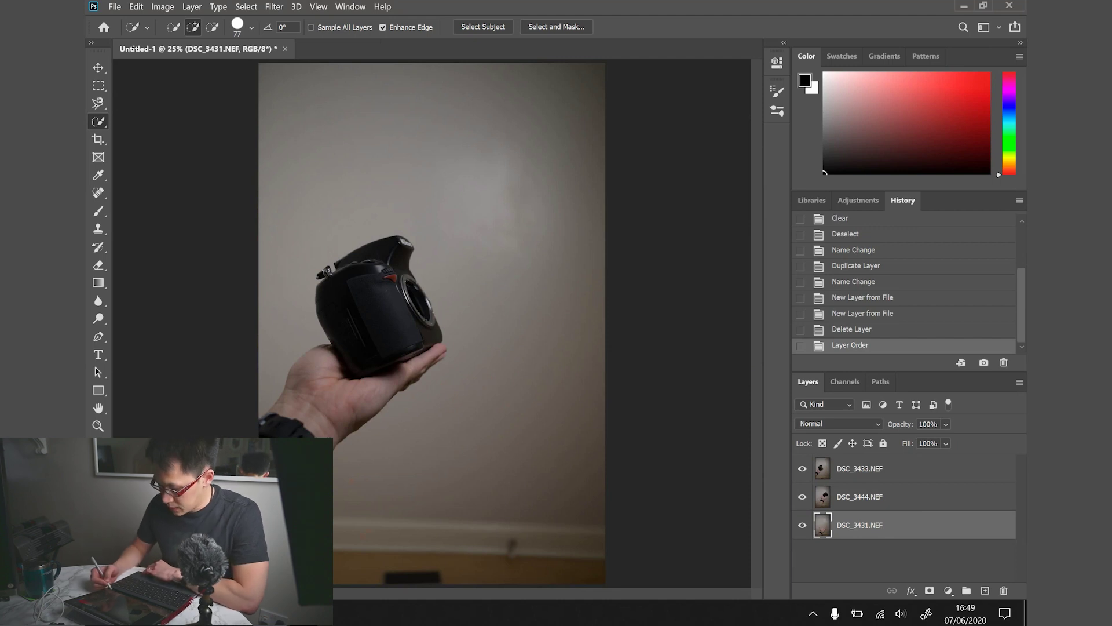
pyautogui.moveTo(831, 494); pyautogui.dragTo(914, 463)
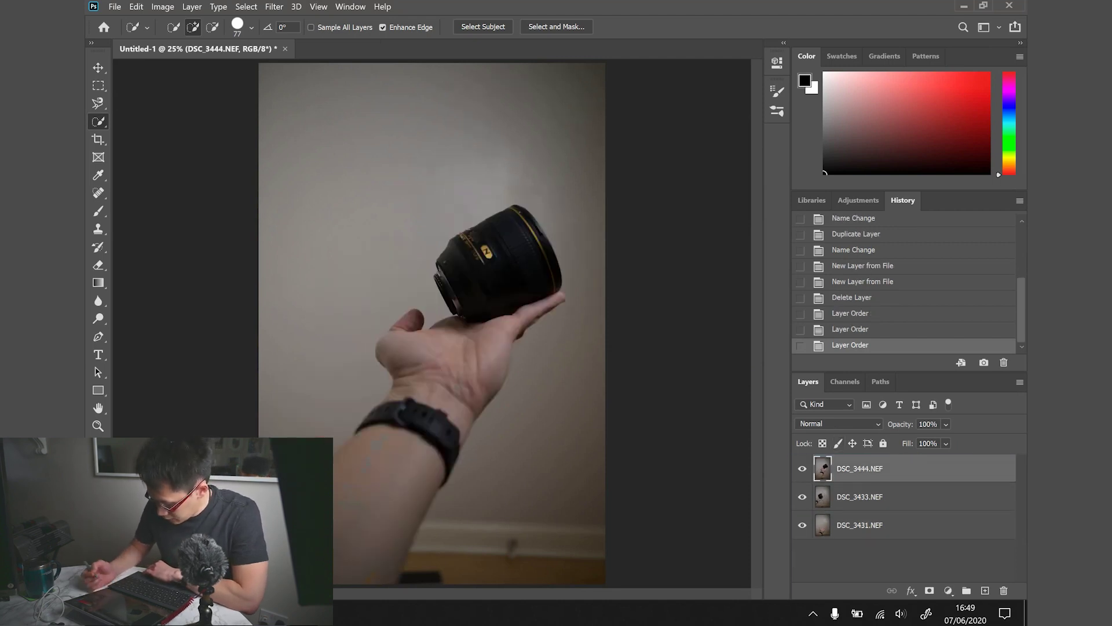
pyautogui.click(802, 468)
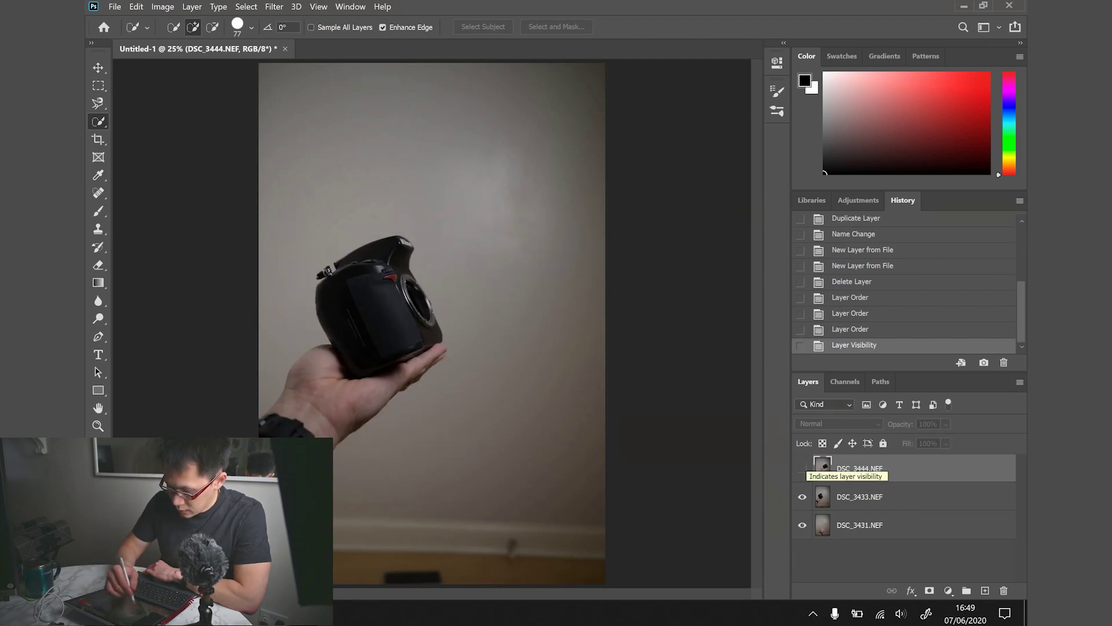
# - Select the whole camera body on layer DSC_3433.NEF with the Quick Selection tool, including its strap lug and lens mount edge
pyautogui.click(889, 500)
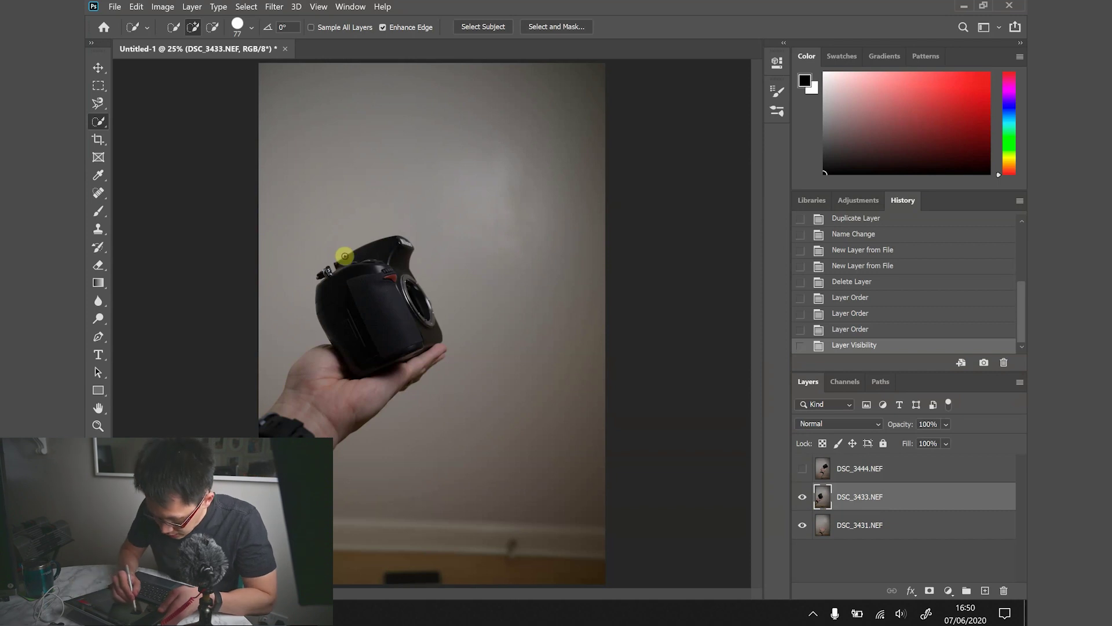
pyautogui.scroll(7, 342, 257)
pyautogui.scroll(-1, 343, 257)
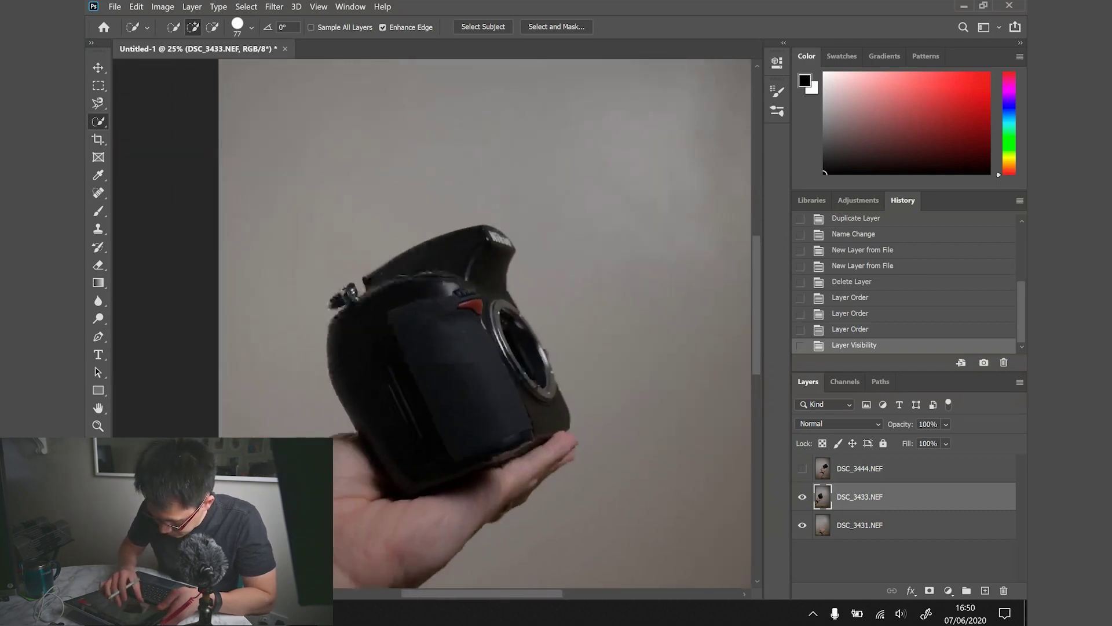
pyautogui.moveTo(376, 268)
pyautogui.mouseDown()
pyautogui.moveTo(468, 238)
pyautogui.moveTo(450, 318)
pyautogui.moveTo(432, 339)
pyautogui.moveTo(396, 320)
pyautogui.mouseUp()
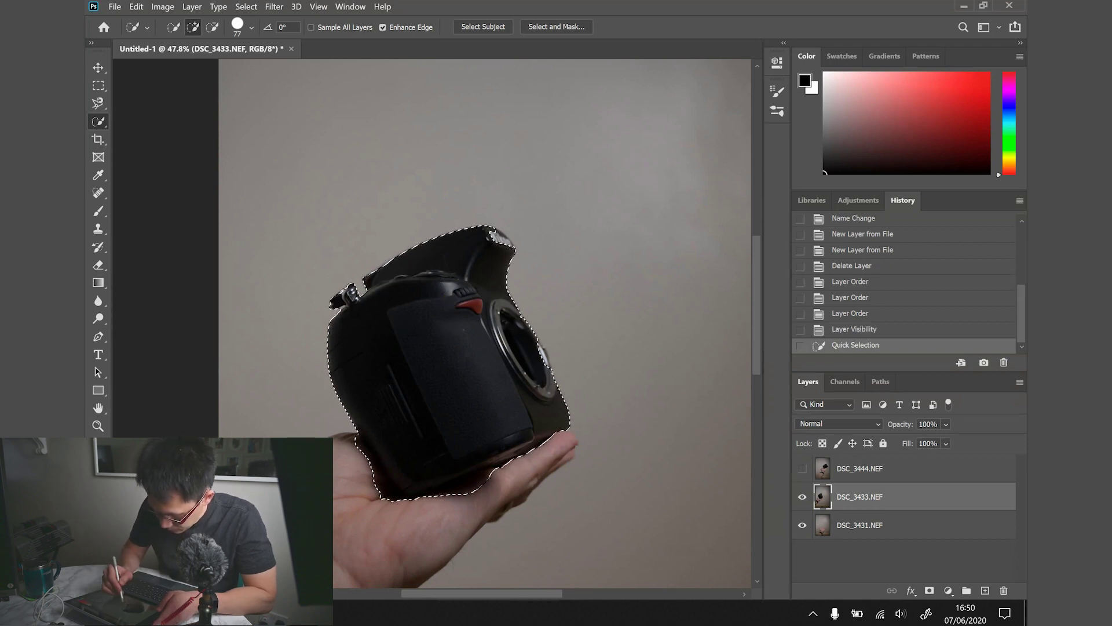
pyautogui.moveTo(490, 237); pyautogui.dragTo(504, 239)
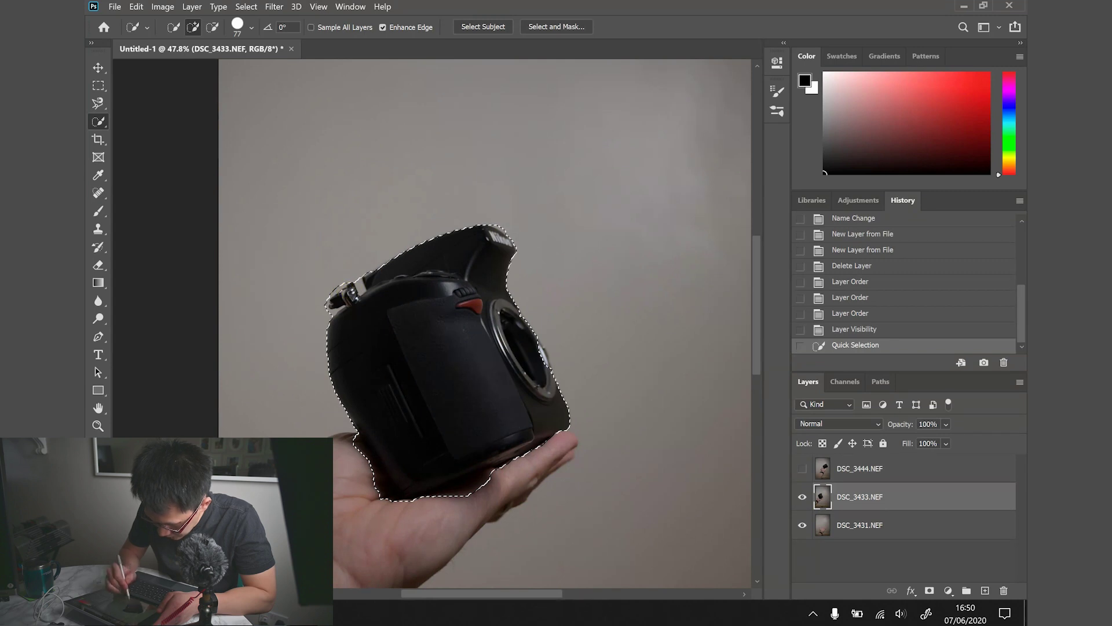
pyautogui.click(360, 442)
pyautogui.click(551, 461)
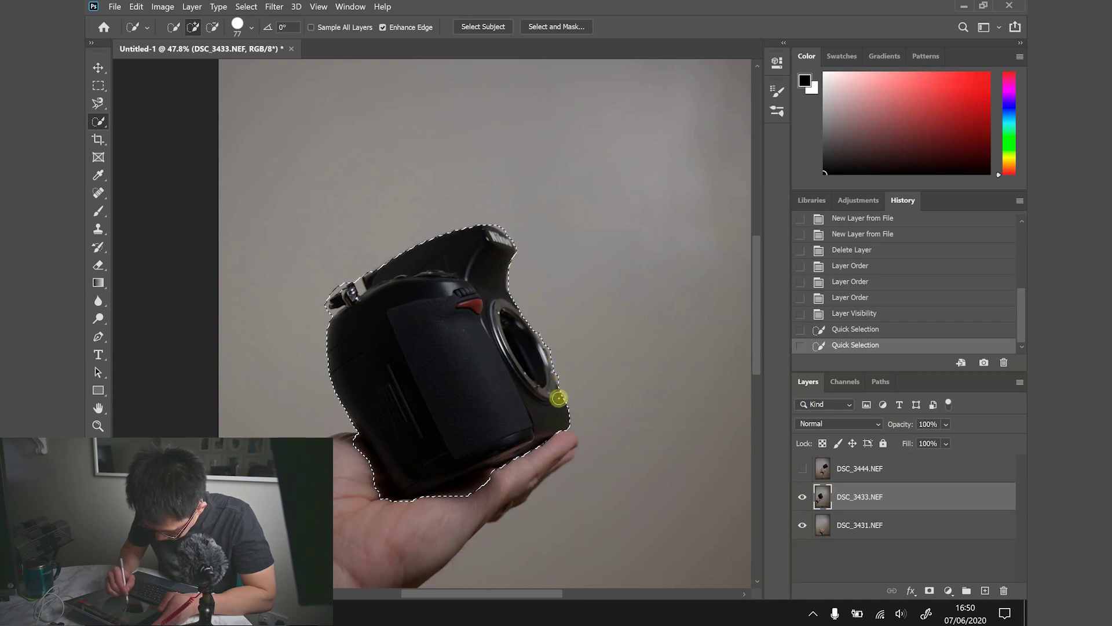
pyautogui.click(558, 407)
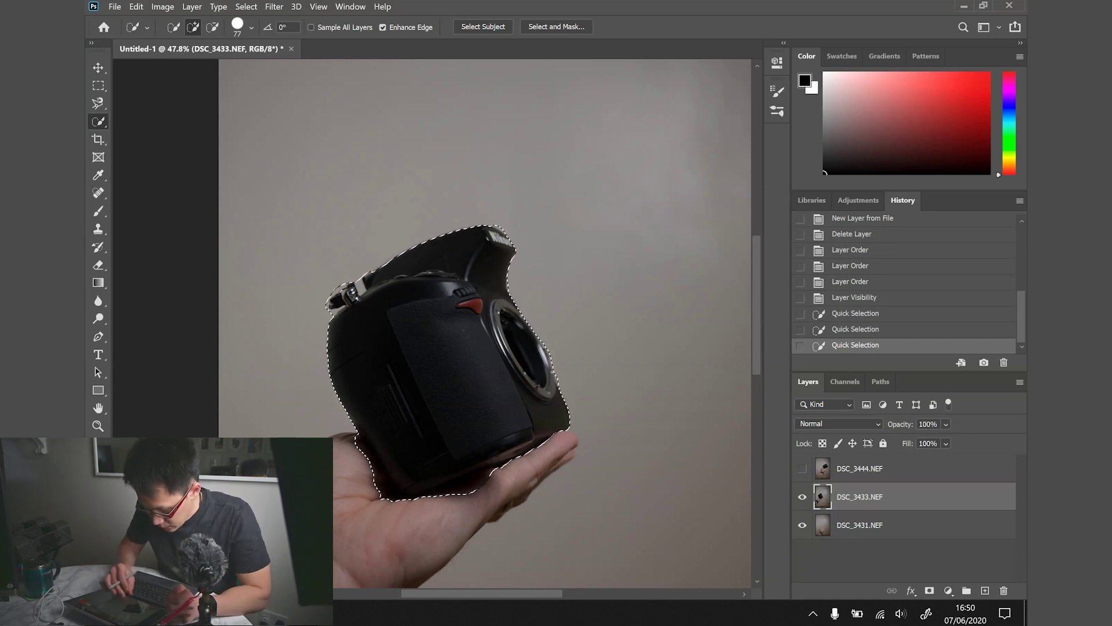
# - Examine the selection outline around the camera body up close, especially where it meets the hand
pyautogui.scroll(5, 537, 373)
pyautogui.scroll(1, 518, 440)
pyautogui.scroll(-3, 517, 441)
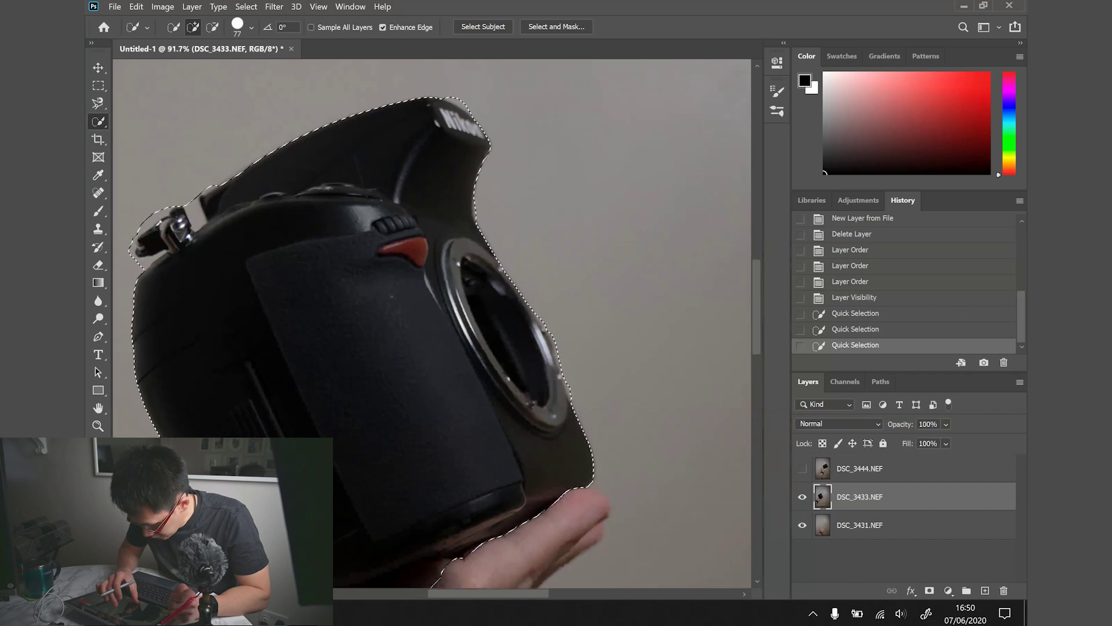
pyautogui.scroll(2, 533, 376)
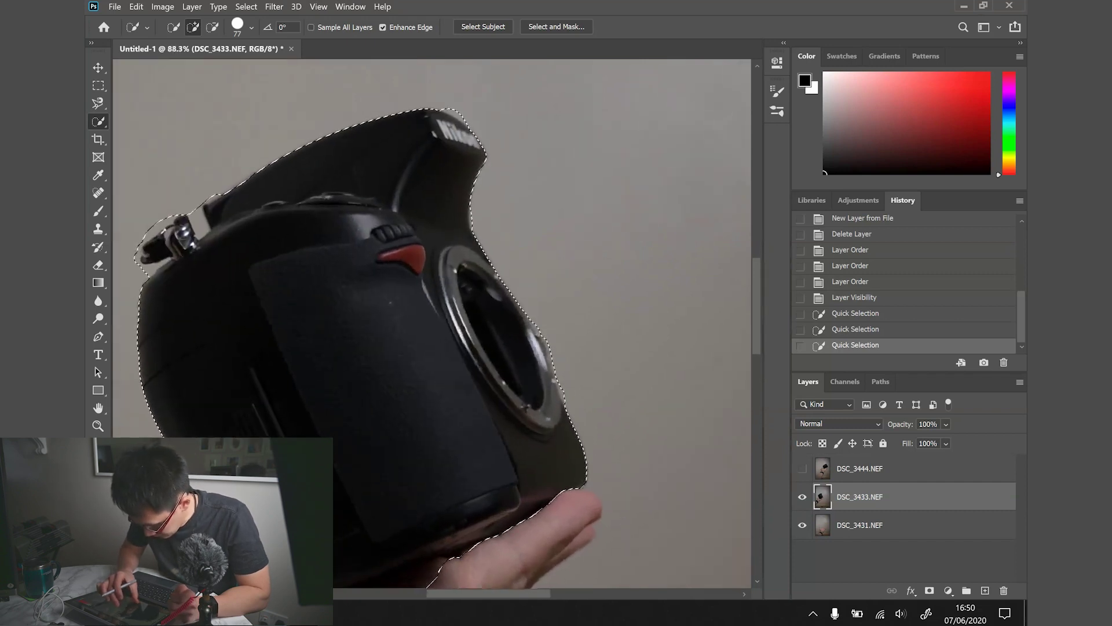
pyautogui.scroll(-3, 533, 377)
pyautogui.scroll(-2, 440, 359)
pyautogui.scroll(2, 440, 360)
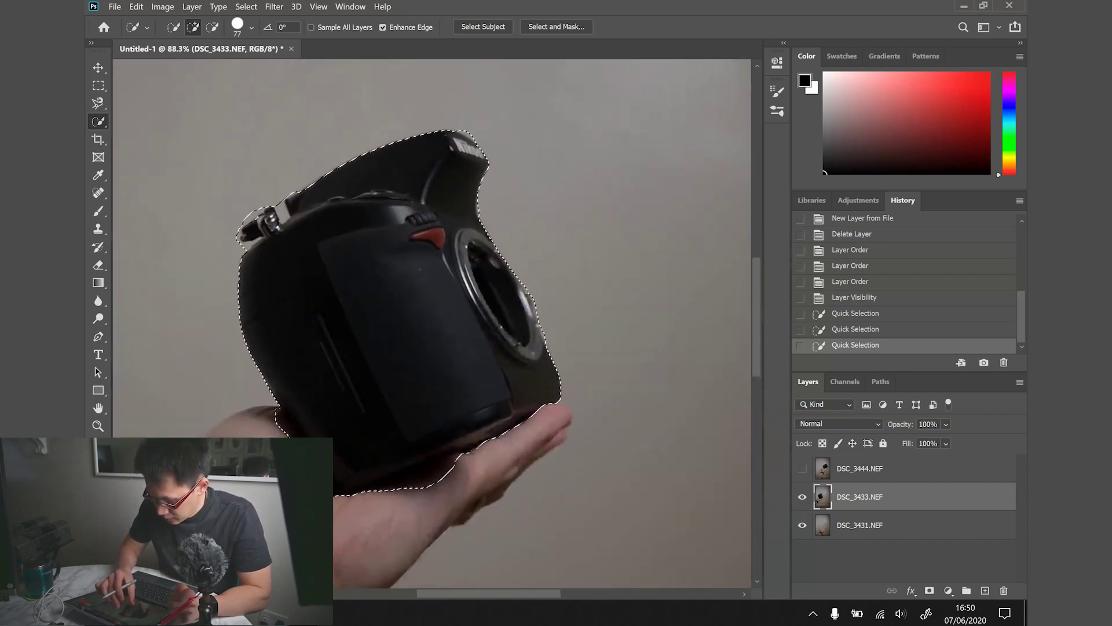
pyautogui.scroll(-1, 574, 315)
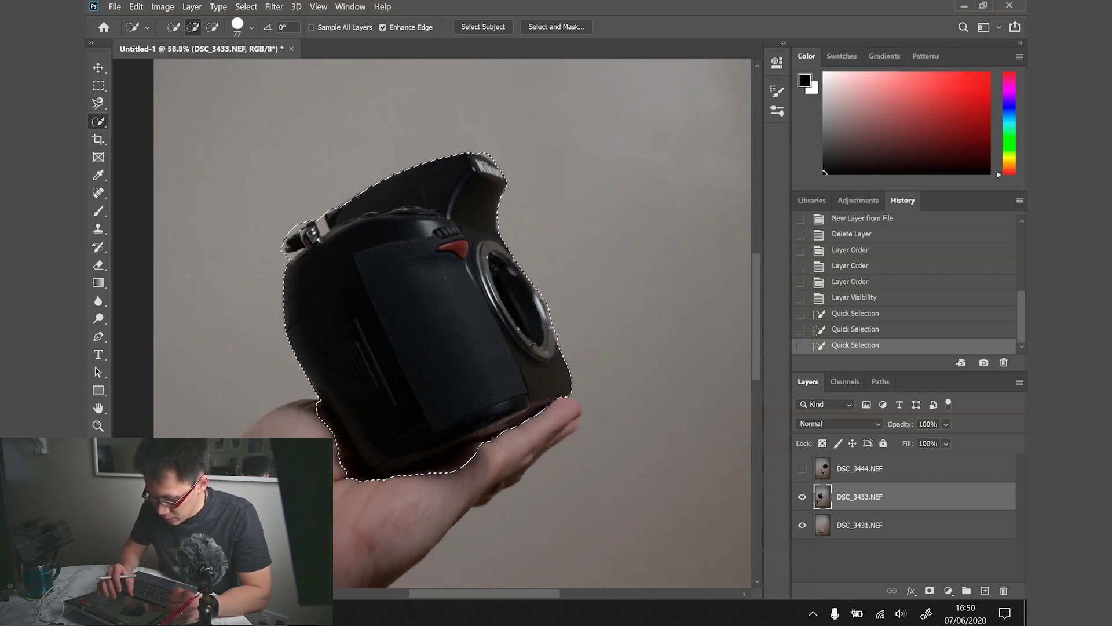
pyautogui.scroll(1, 431, 323)
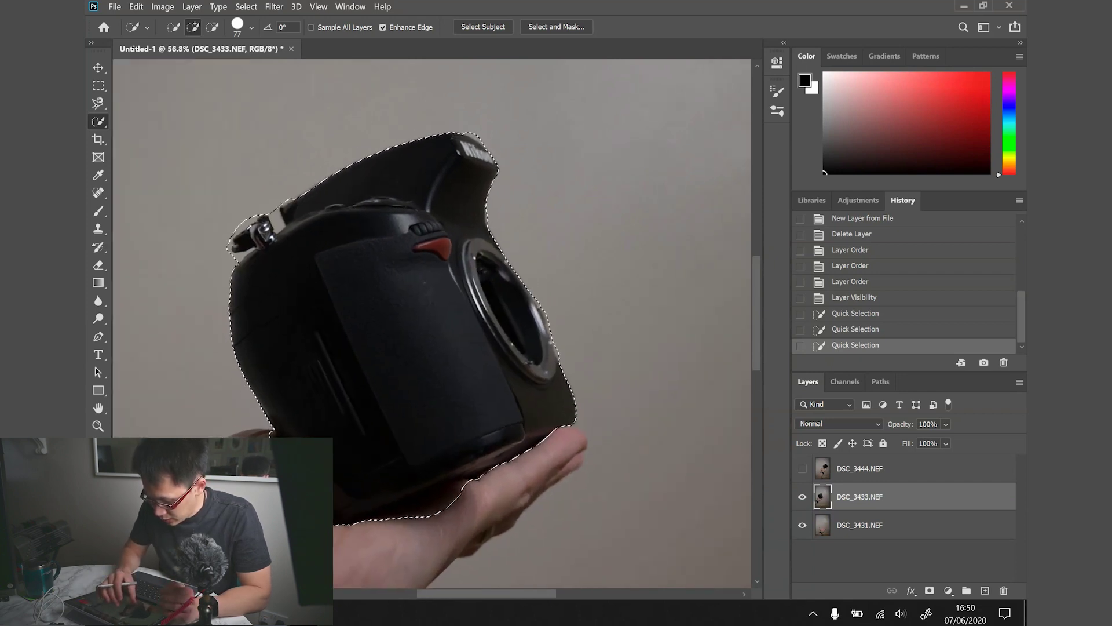
pyautogui.scroll(-1, 432, 322)
pyautogui.scroll(1, 431, 322)
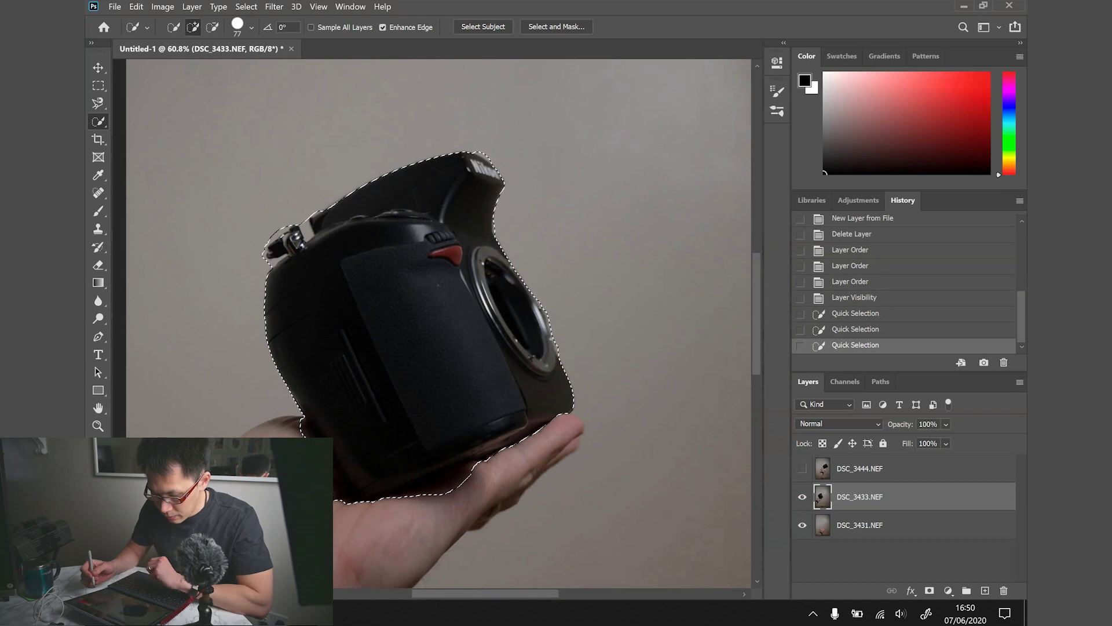
pyautogui.scroll(-1, 435, 325)
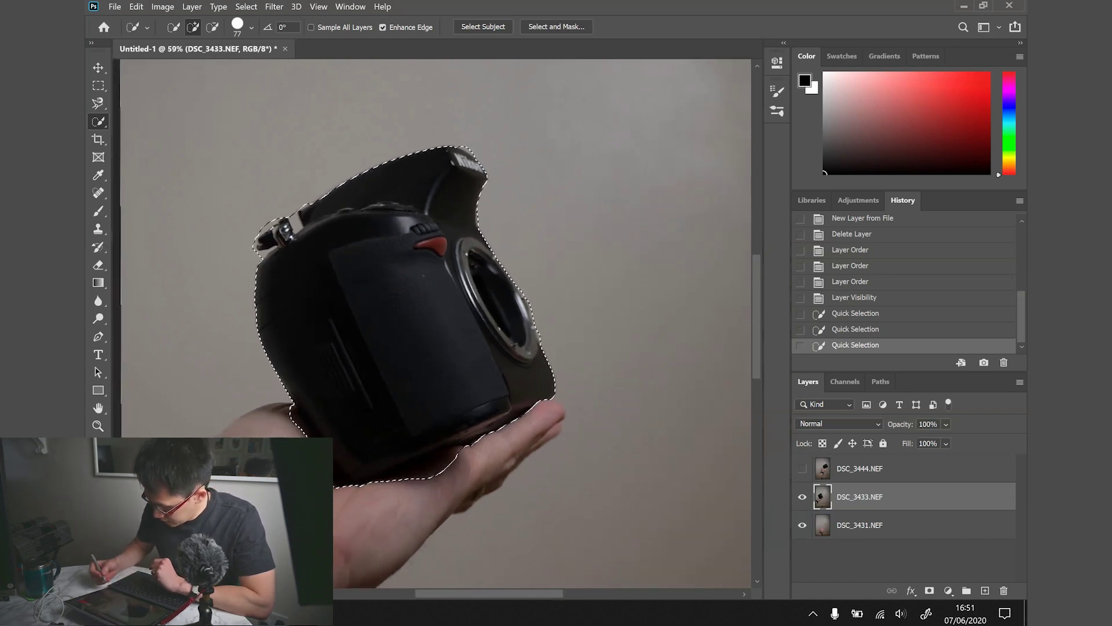
# - Add a layer mask to DSC_3433.NEF from the camera selection and check the lower edge for hand remnants
pyautogui.click(927, 591)
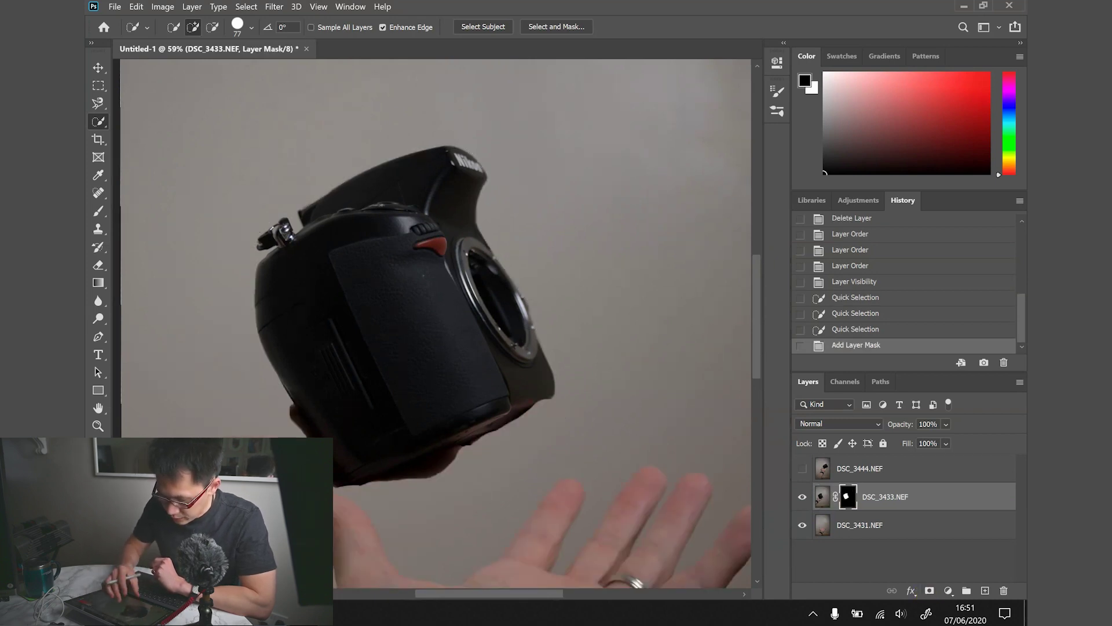
pyautogui.hscroll(-2, 432, 323)
pyautogui.scroll(-2, 432, 322)
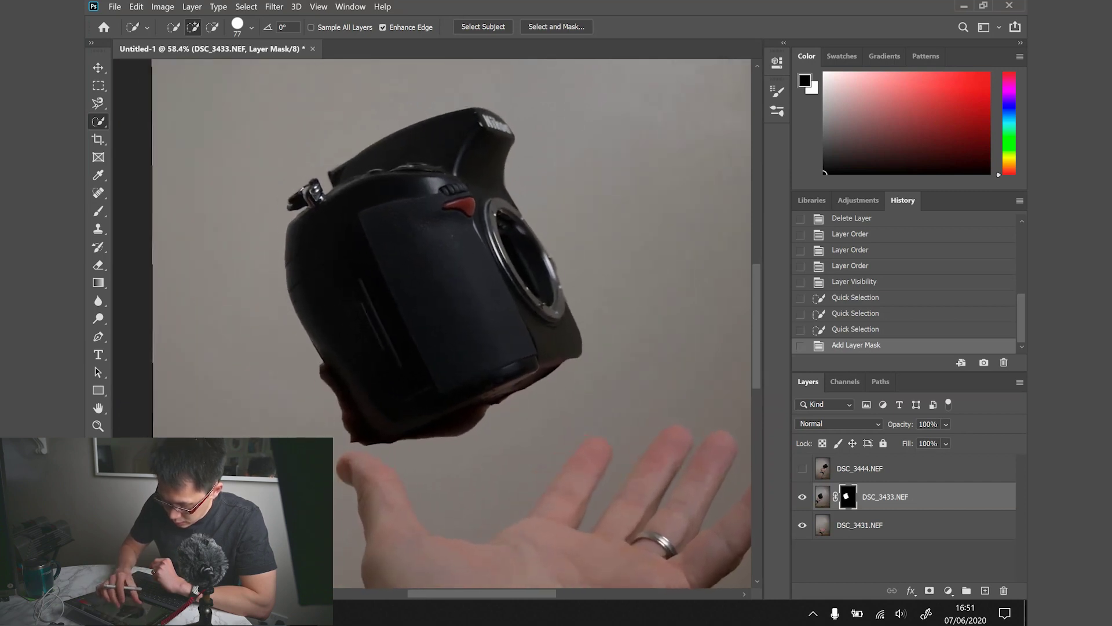
pyautogui.scroll(2, 427, 432)
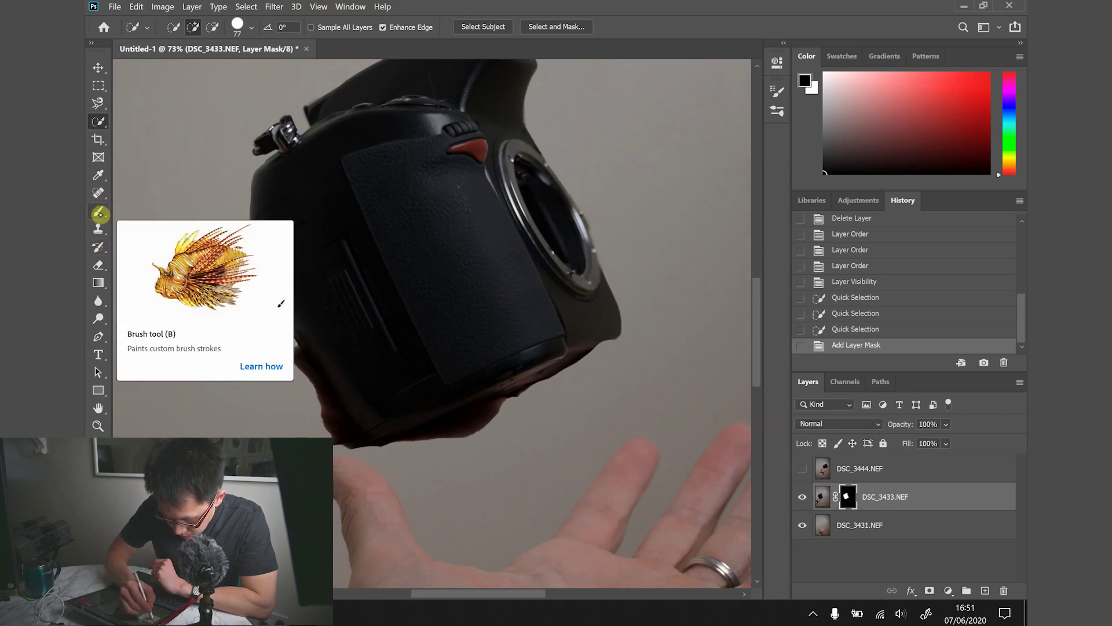
# - Paint out the hand remnants touching the camera's lower-left edge and bottom corner on the DSC_3433.NEF mask with a black 44 px brush
pyautogui.click(99, 213)
pyautogui.scroll(3, 432, 322)
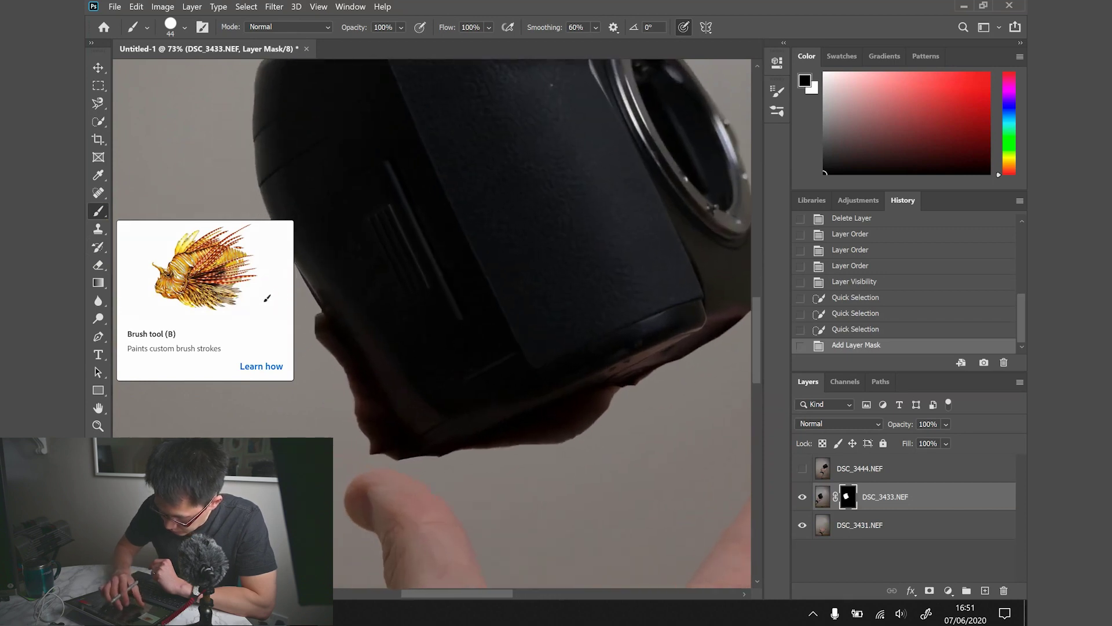
pyautogui.scroll(2, 303, 391)
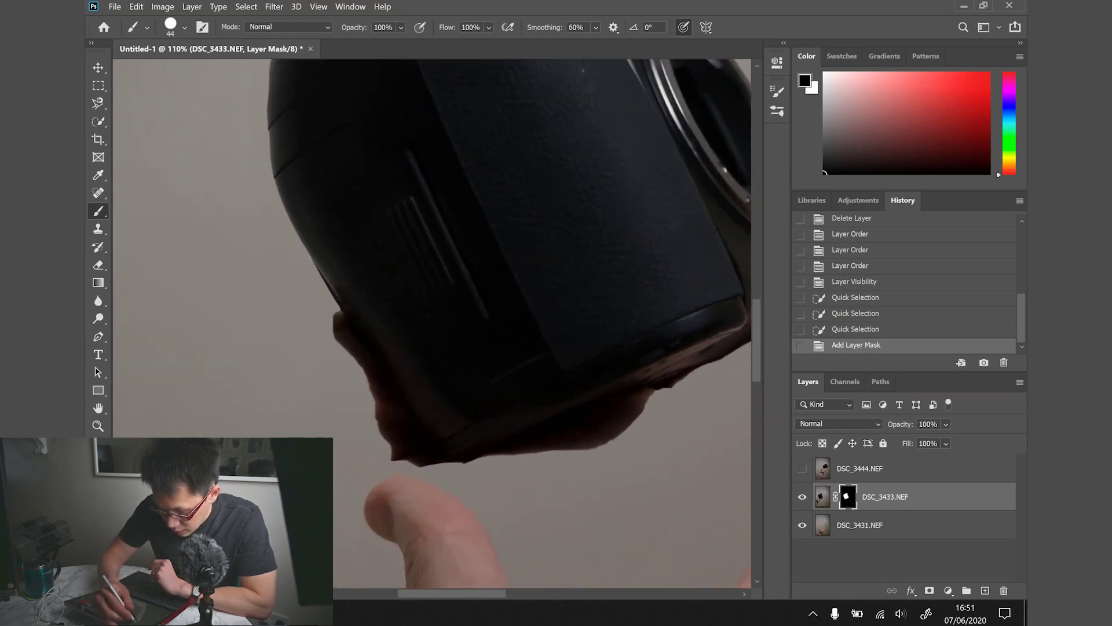
pyautogui.scroll(2, 579, 505)
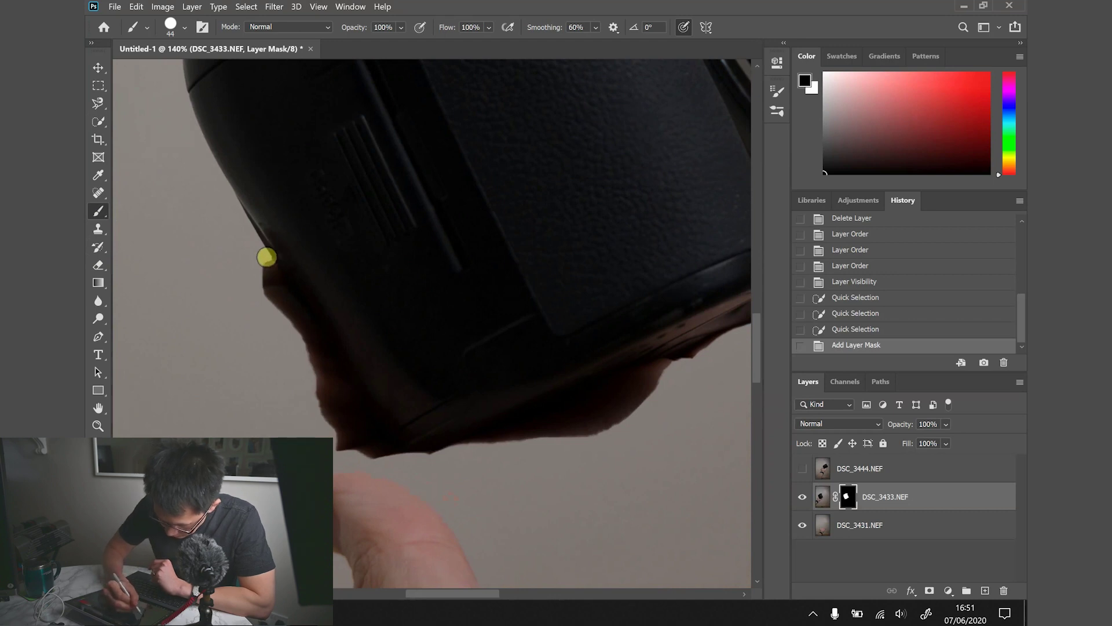
pyautogui.moveTo(267, 267); pyautogui.dragTo(401, 458)
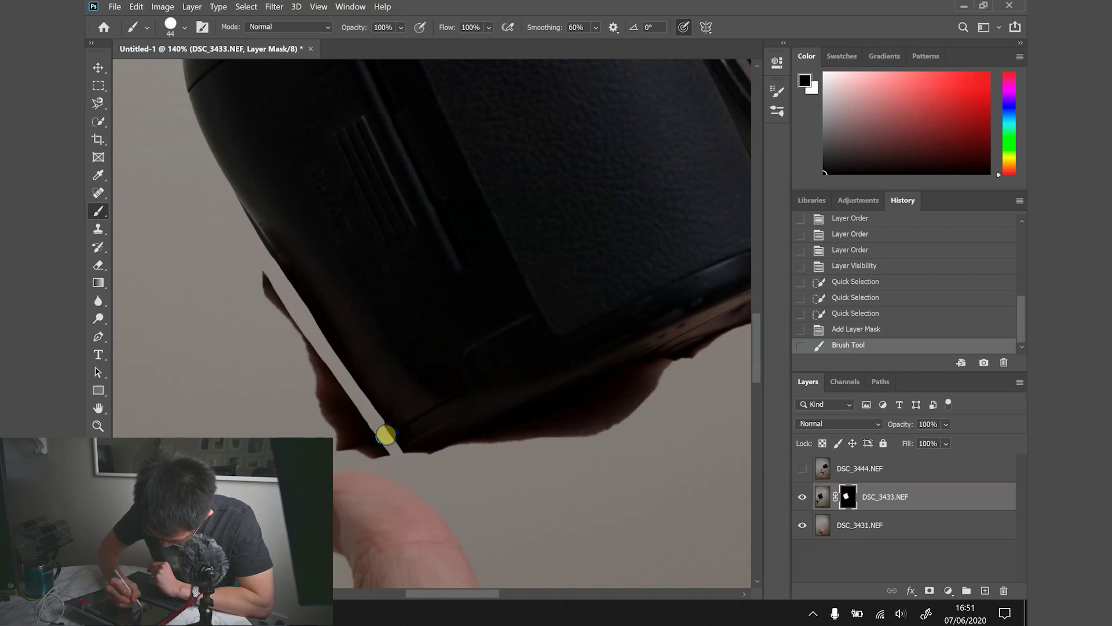
pyautogui.moveTo(385, 434); pyautogui.dragTo(440, 472)
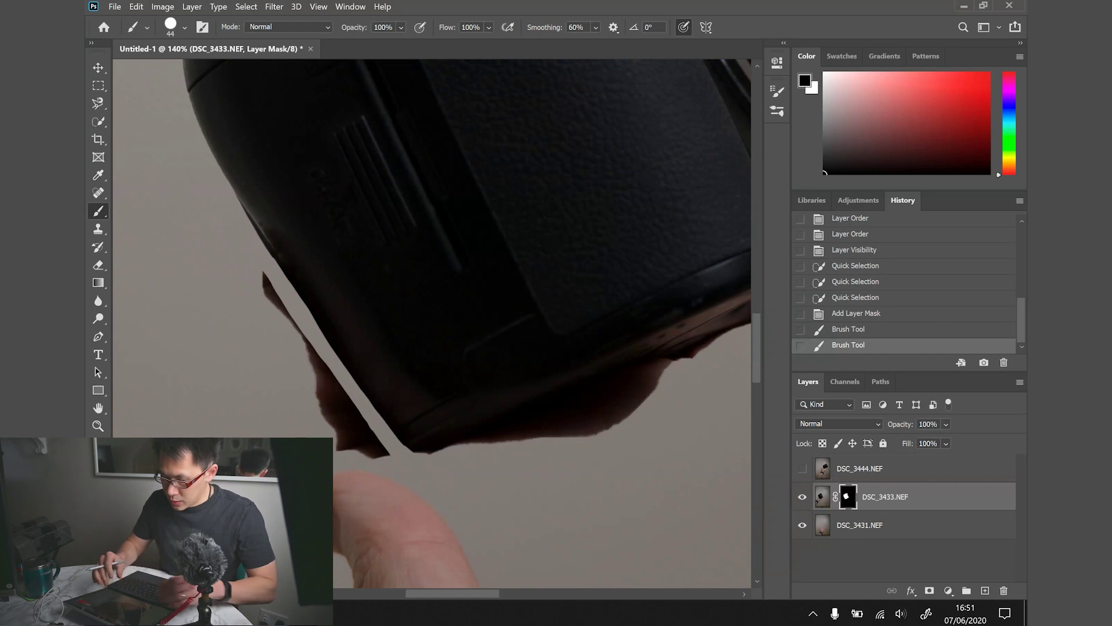
# - Mask out a strip of hand remnants directly along the camera's underside with the black 44 px brush
pyautogui.hotkey('ctrl', '0')
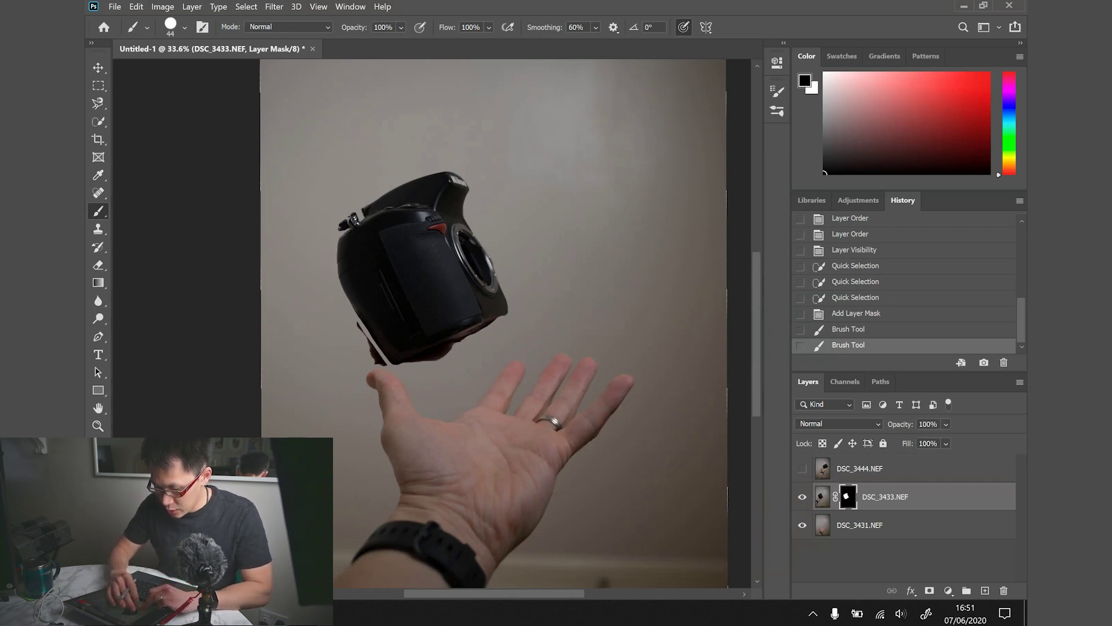
pyautogui.scroll(5, 379, 332)
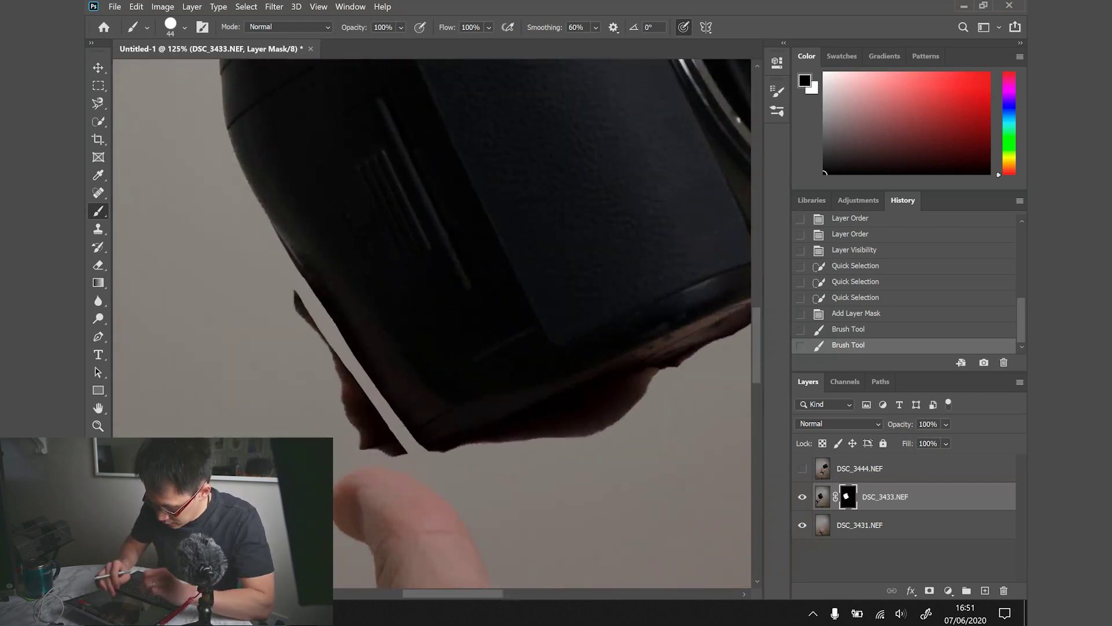
pyautogui.scroll(-2, 305, 388)
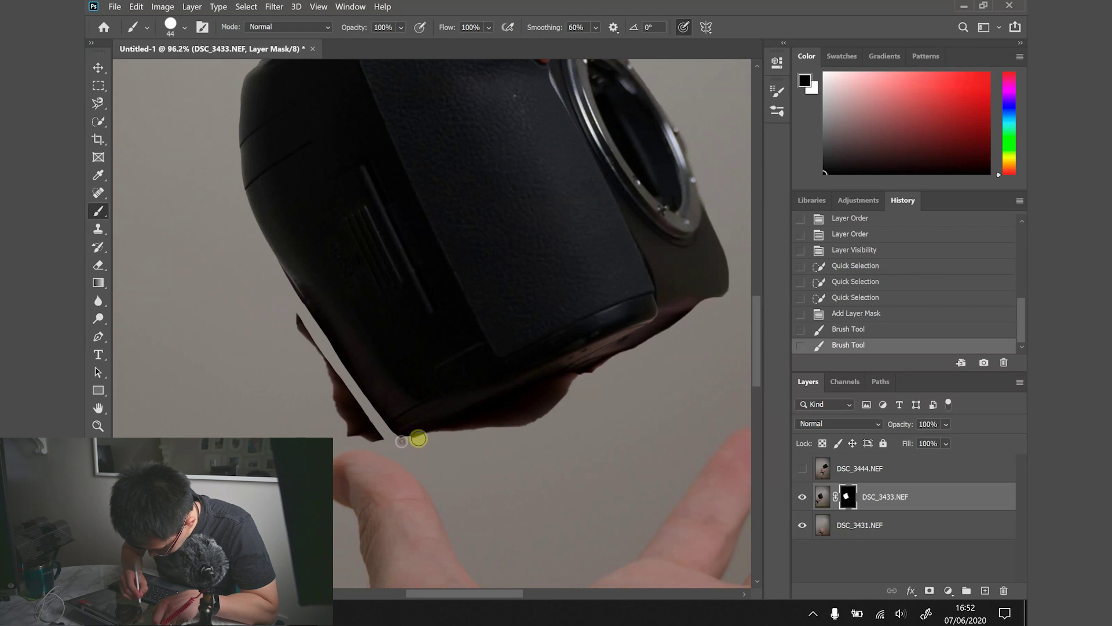
pyautogui.moveTo(419, 439); pyautogui.dragTo(682, 330)
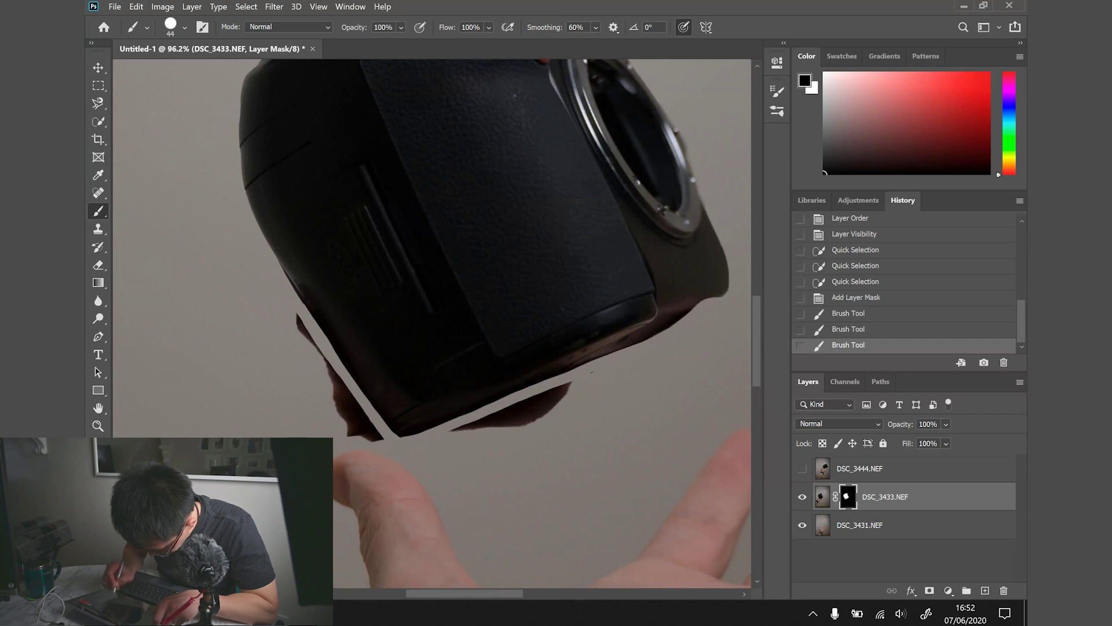
# - Enlarge the brush to 94 px and paint out the detached hand remnants below and beside the camera on the mask
pyautogui.scroll(3, 472, 413)
pyautogui.scroll(2, 405, 408)
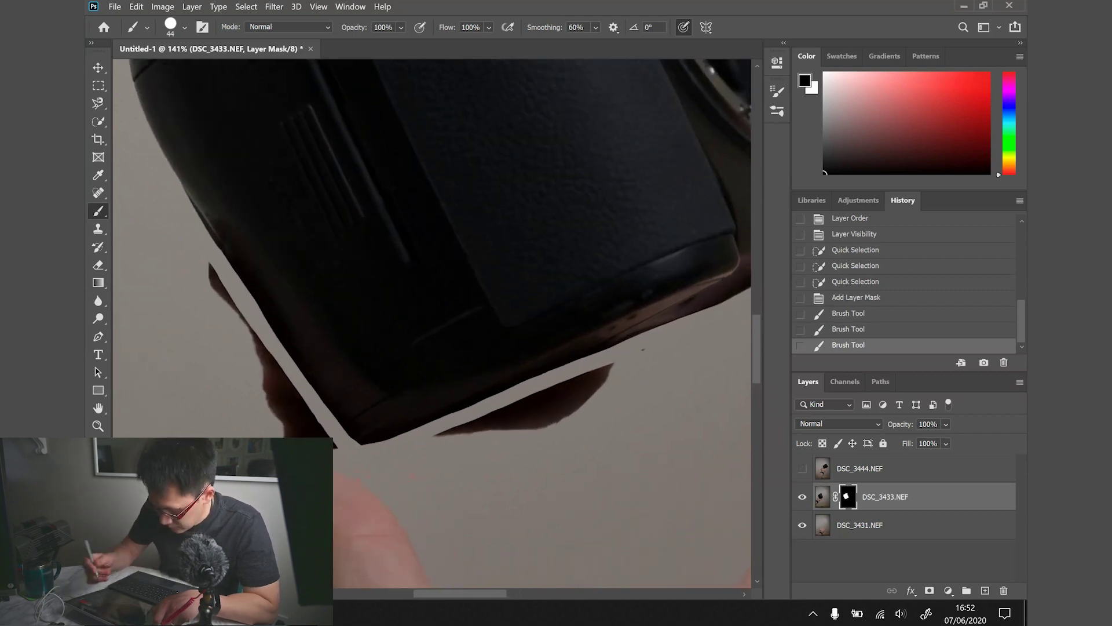
pyautogui.click(184, 34)
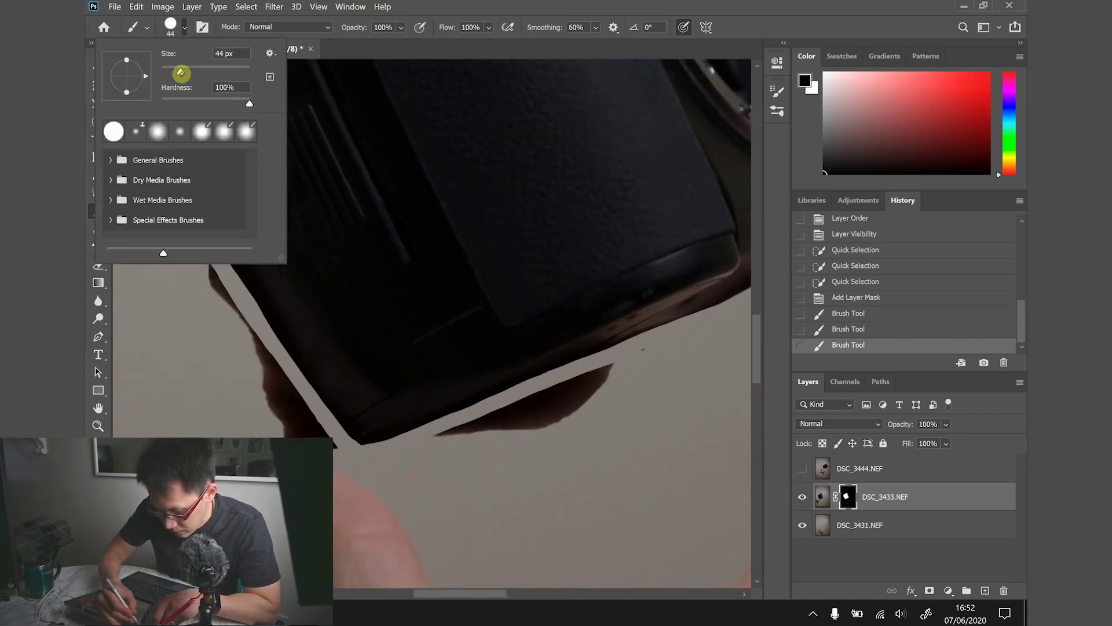
pyautogui.click(203, 69)
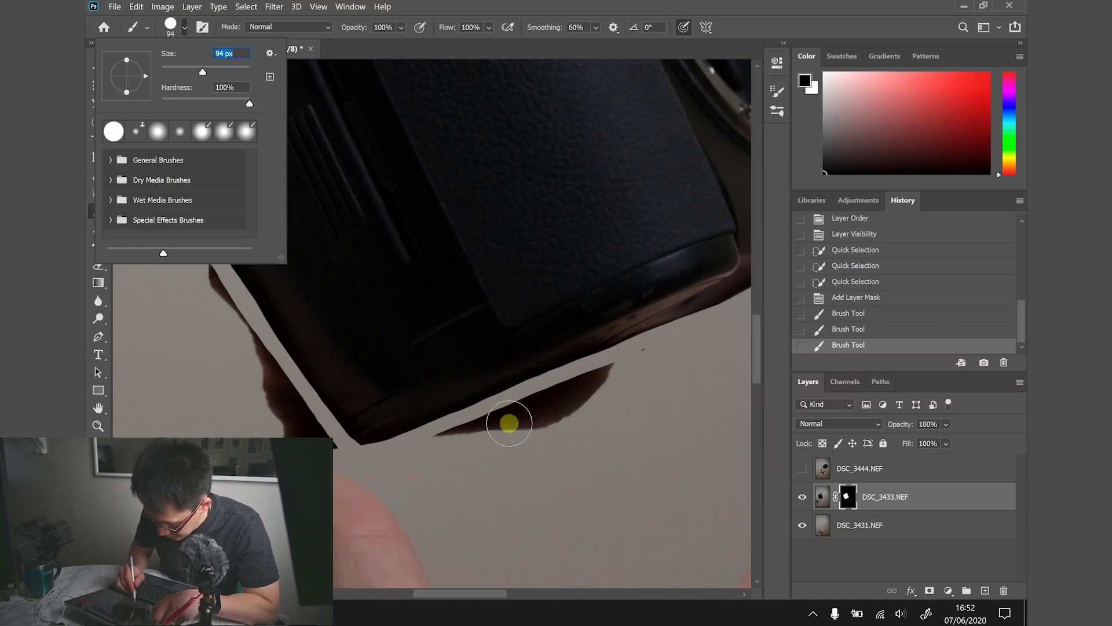
pyautogui.moveTo(463, 433)
pyautogui.mouseDown()
pyautogui.moveTo(604, 376)
pyautogui.moveTo(525, 402)
pyautogui.moveTo(548, 391)
pyautogui.moveTo(502, 427)
pyautogui.moveTo(565, 409)
pyautogui.moveTo(552, 424)
pyautogui.moveTo(438, 443)
pyautogui.moveTo(663, 351)
pyautogui.moveTo(564, 408)
pyautogui.moveTo(518, 454)
pyautogui.mouseUp()
pyautogui.moveTo(204, 276)
pyautogui.mouseDown()
pyautogui.moveTo(213, 286)
pyautogui.moveTo(207, 263)
pyautogui.moveTo(286, 429)
pyautogui.moveTo(233, 446)
pyautogui.moveTo(286, 390)
pyautogui.moveTo(278, 375)
pyautogui.moveTo(329, 451)
pyautogui.moveTo(261, 412)
pyautogui.moveTo(164, 260)
pyautogui.moveTo(181, 228)
pyautogui.moveTo(219, 327)
pyautogui.mouseUp()
pyautogui.scroll(-6, 431, 323)
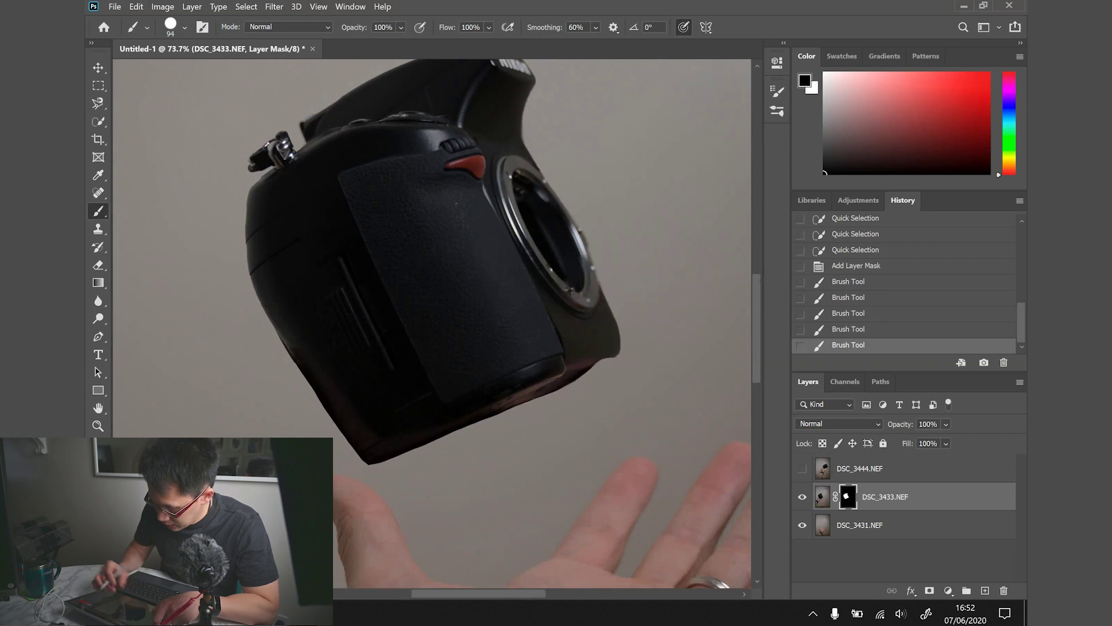
# - Try to clean the camera's lower-right edge on the DSC_3433.NEF mask with a 21 px Clone Stamp
pyautogui.scroll(3, 602, 347)
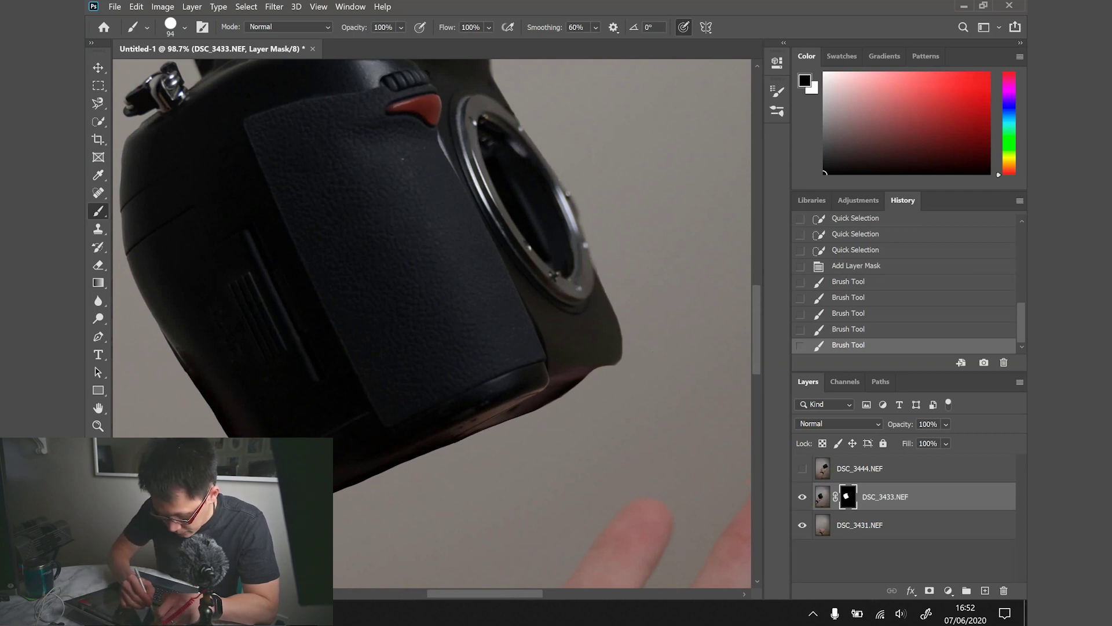
pyautogui.click(98, 229)
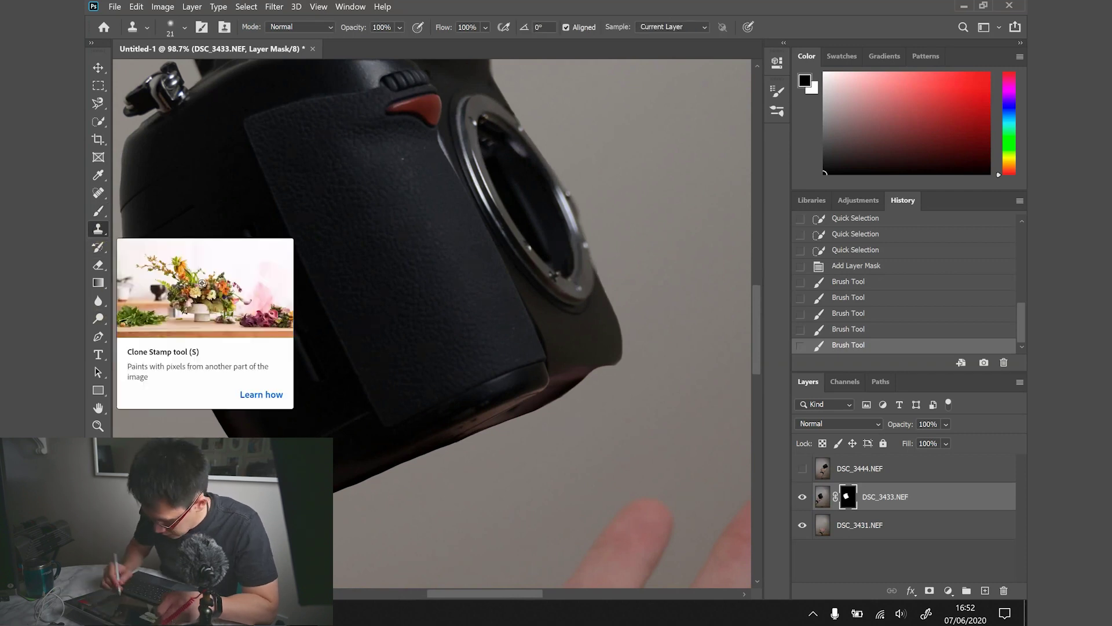
pyautogui.keyDown('alt'); pyautogui.click(589, 382); pyautogui.keyUp('alt')
pyautogui.moveTo(597, 365); pyautogui.dragTo(607, 352)
pyautogui.click(892, 332)
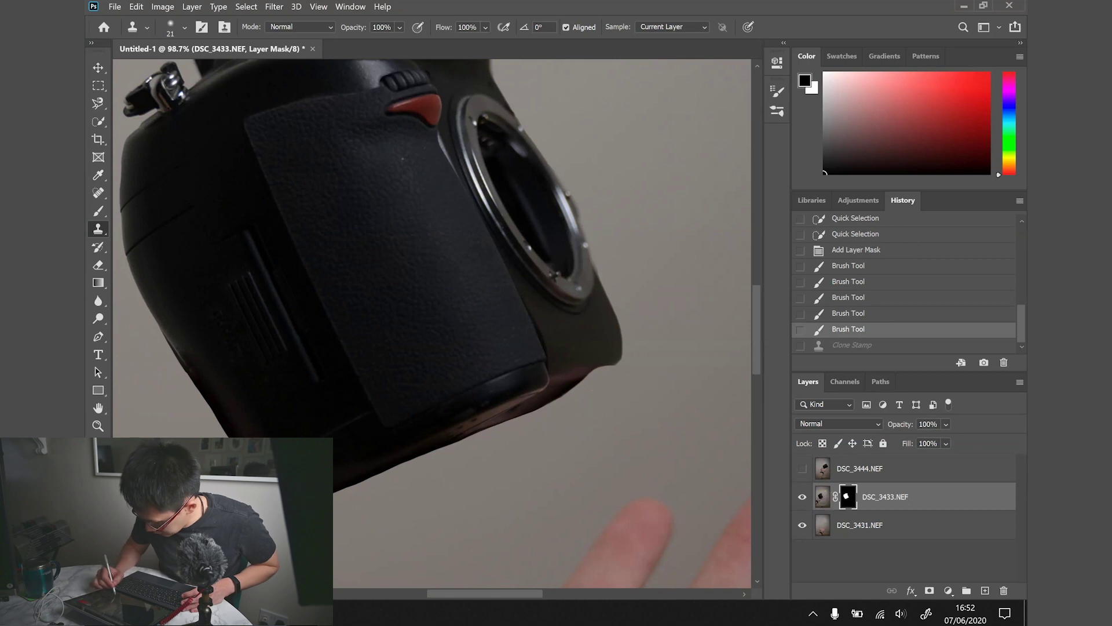
# - Try to clone over the camera's lower-right edge on the image of DSC_3433.NEF instead of its mask
pyautogui.click(823, 496)
pyautogui.click(589, 373)
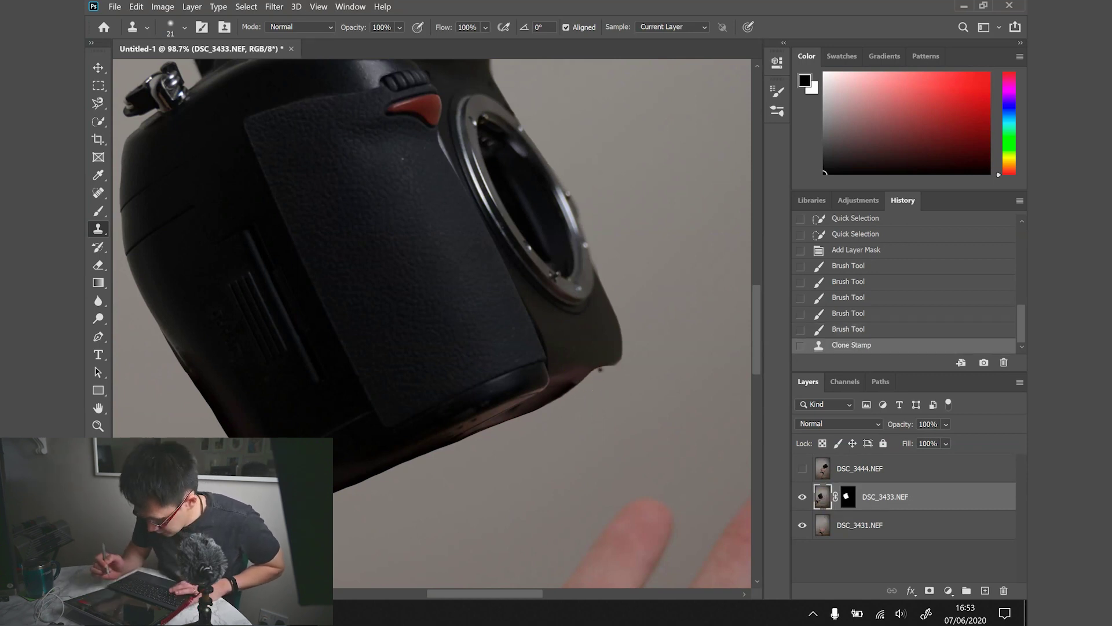
pyautogui.click(596, 369)
pyautogui.hotkey('ctrl', 'z')
pyautogui.hotkey('ctrl', 'z')
# - Try the Clone Stamp on the lower-right camera edge, first on DSC_3431.NEF and again on the DSC_3433.NEF mask
pyautogui.click(860, 525)
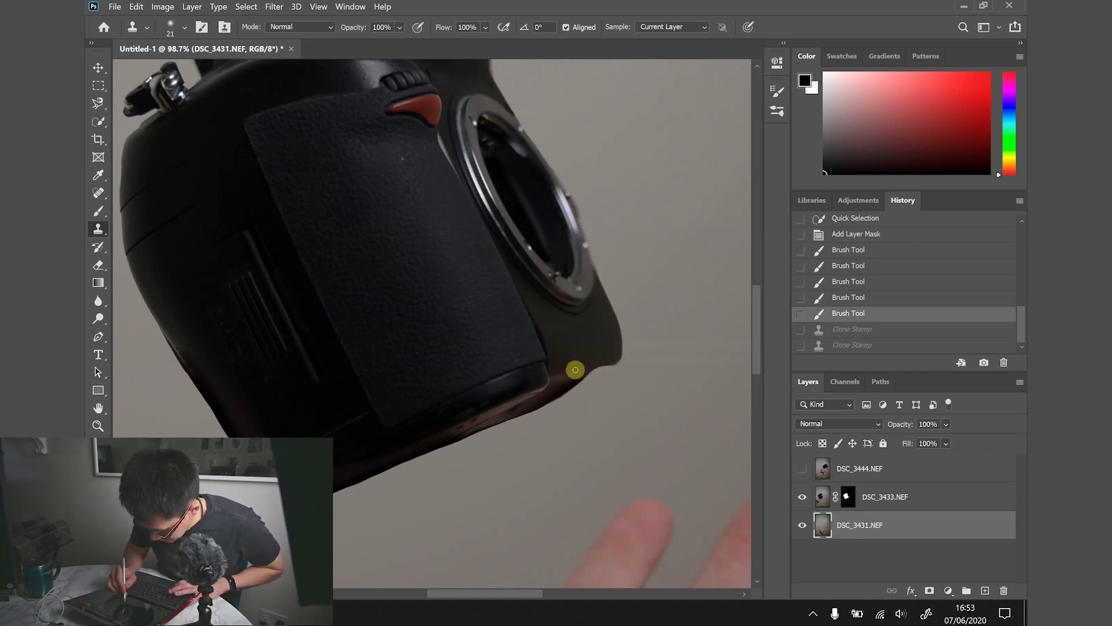
pyautogui.moveTo(575, 369); pyautogui.dragTo(605, 356)
pyautogui.hotkey('ctrl', 'z')
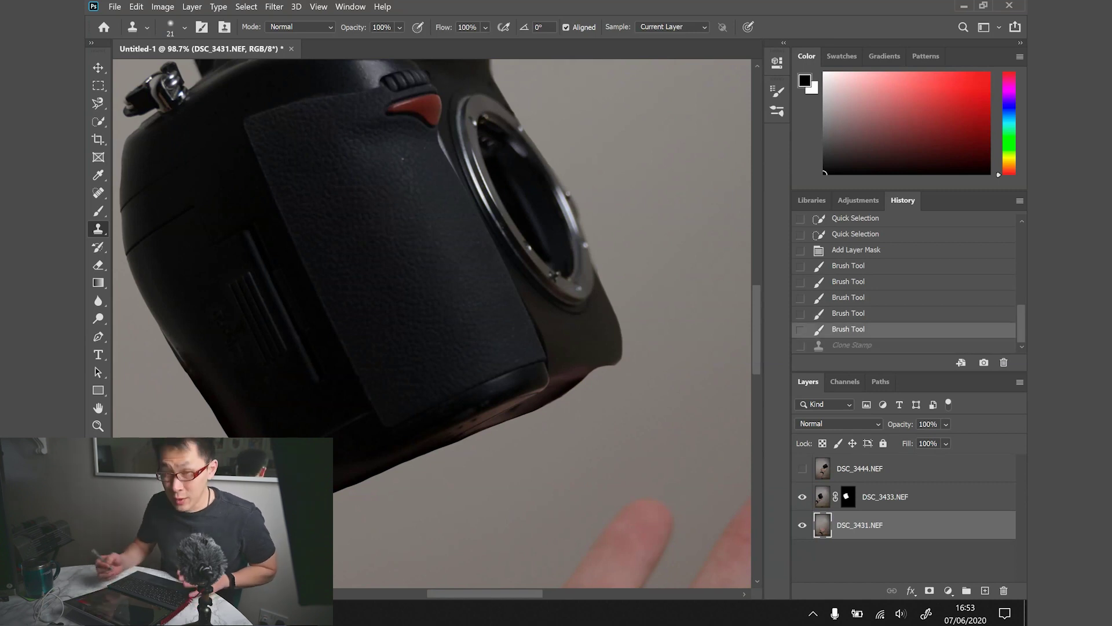
pyautogui.click(848, 496)
pyautogui.click(583, 369)
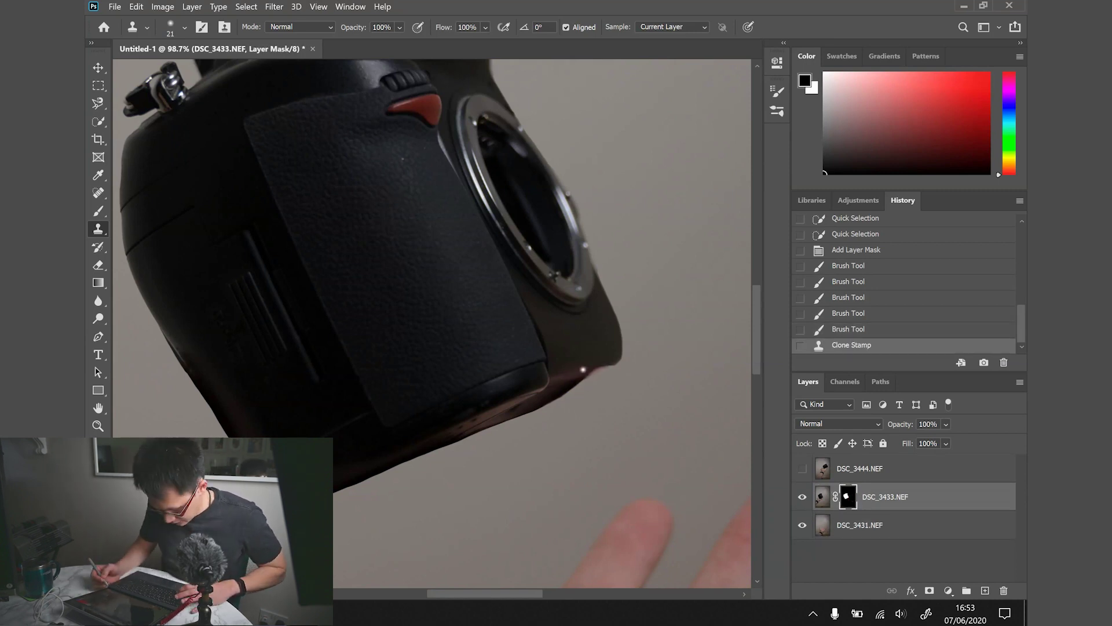
pyautogui.hotkey('ctrl', 'z')
# - Sample the dark camera surface below the lens mount and clone it along the lower-right edge on the DSC_3433.NEF image
pyautogui.click(823, 497)
pyautogui.keyDown('alt'); pyautogui.click(590, 356); pyautogui.keyUp('alt')
pyautogui.moveTo(578, 376); pyautogui.dragTo(606, 362)
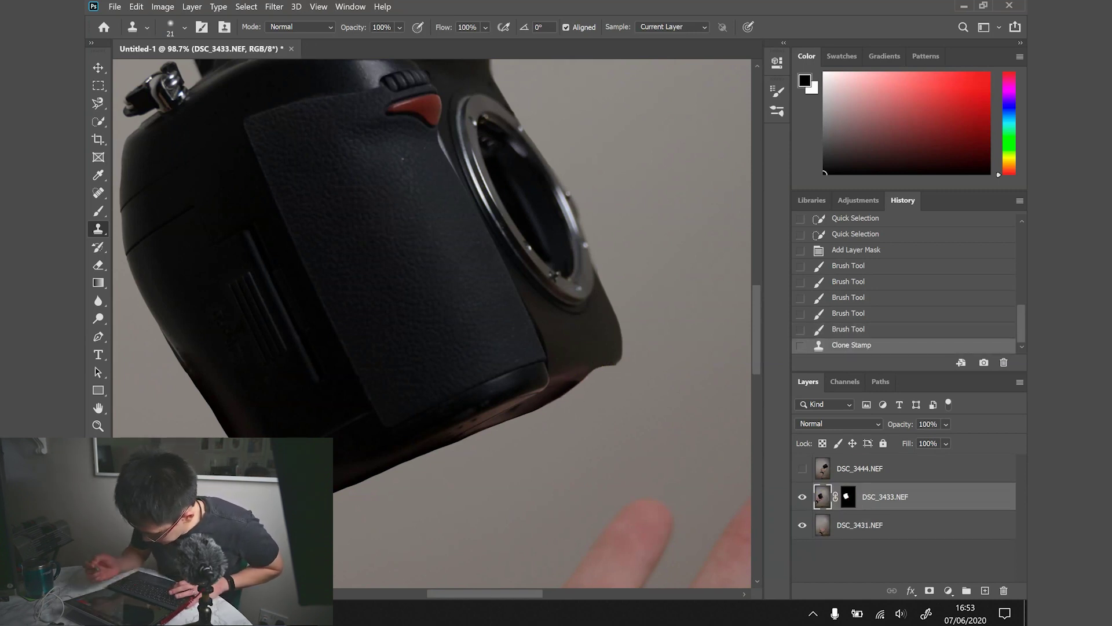
# - Apply the Clone Stamp to the DSC_3433.NEF layer mask at the camera's lower-right edge
pyautogui.keyDown('alt'); pyautogui.click(593, 372); pyautogui.keyUp('alt')
pyautogui.click(875, 498)
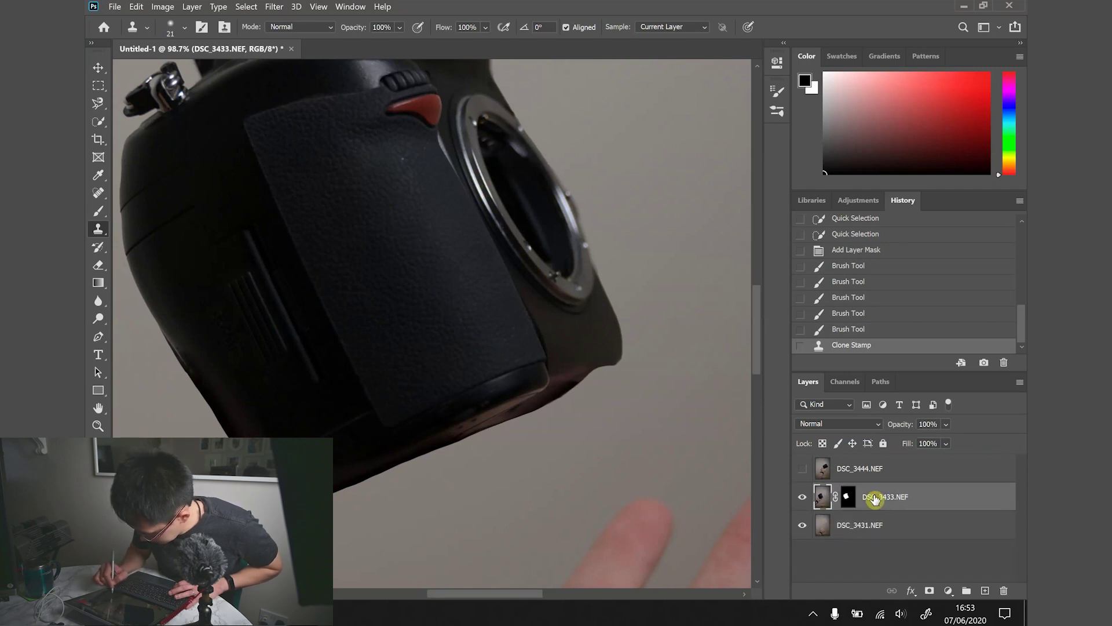
pyautogui.click(847, 497)
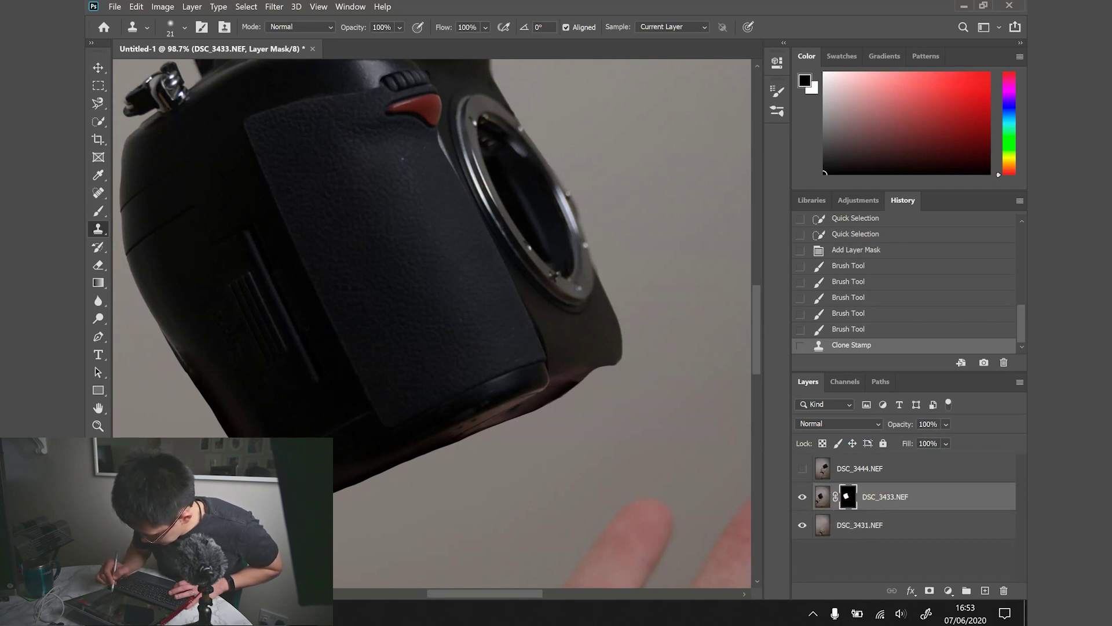
pyautogui.click(593, 373)
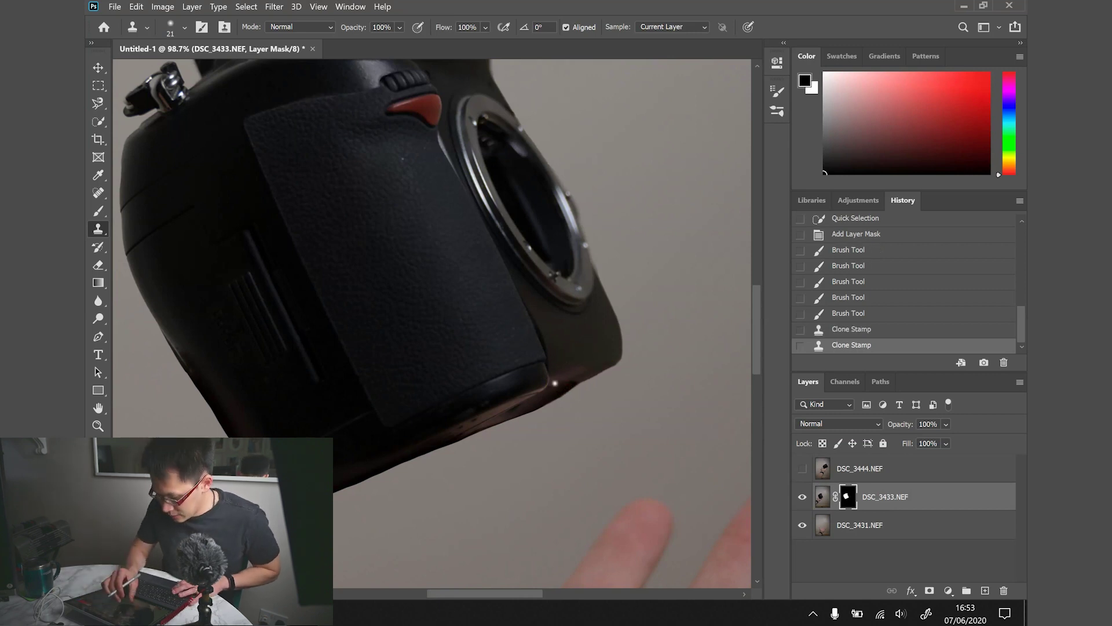
# - Try to clone along the reddish lower-right camera edge on the mask, sampling just inside the camera's base, and undo the stroke
pyautogui.scroll(3, 603, 371)
pyautogui.scroll(1, 536, 388)
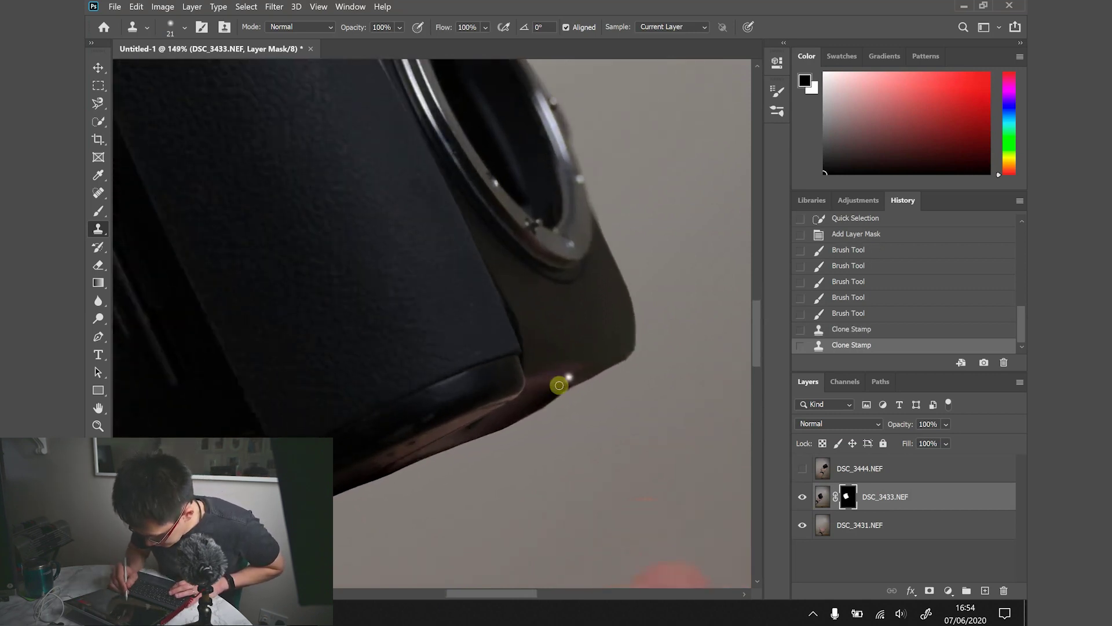
pyautogui.press('alt')
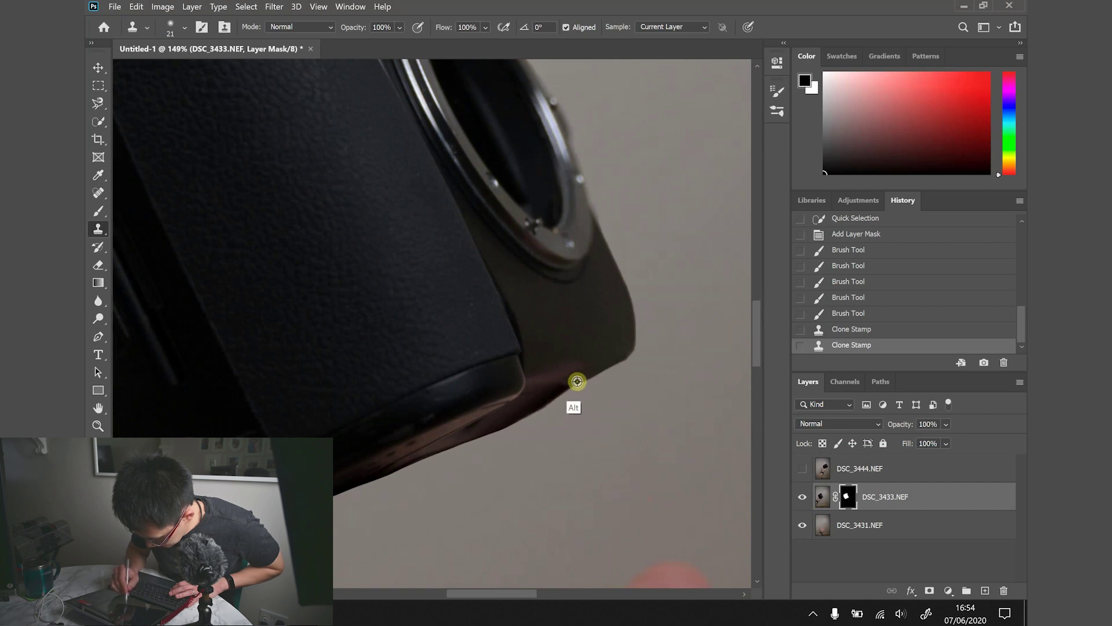
pyautogui.keyDown('alt'); pyautogui.click(608, 366); pyautogui.keyUp('alt')
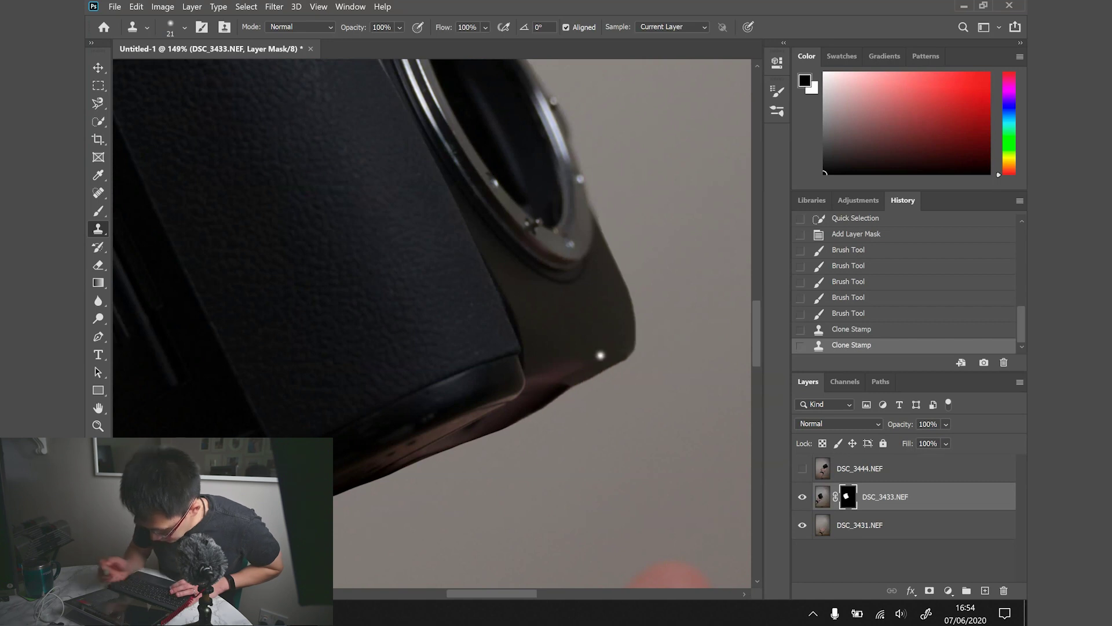
pyautogui.scroll(-3, 601, 355)
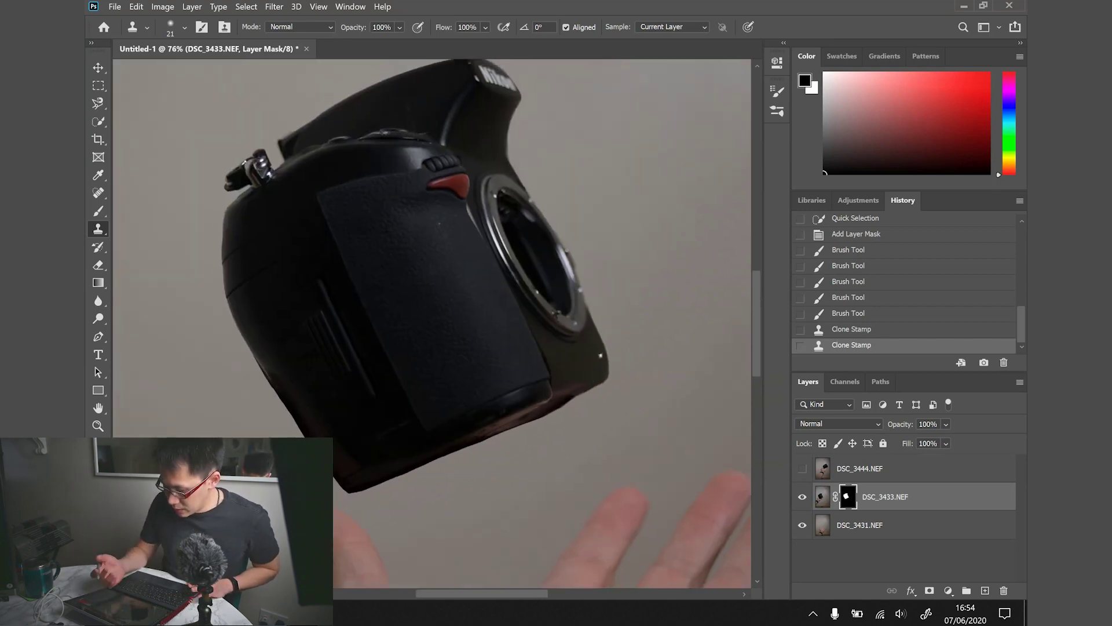
pyautogui.scroll(3, 601, 355)
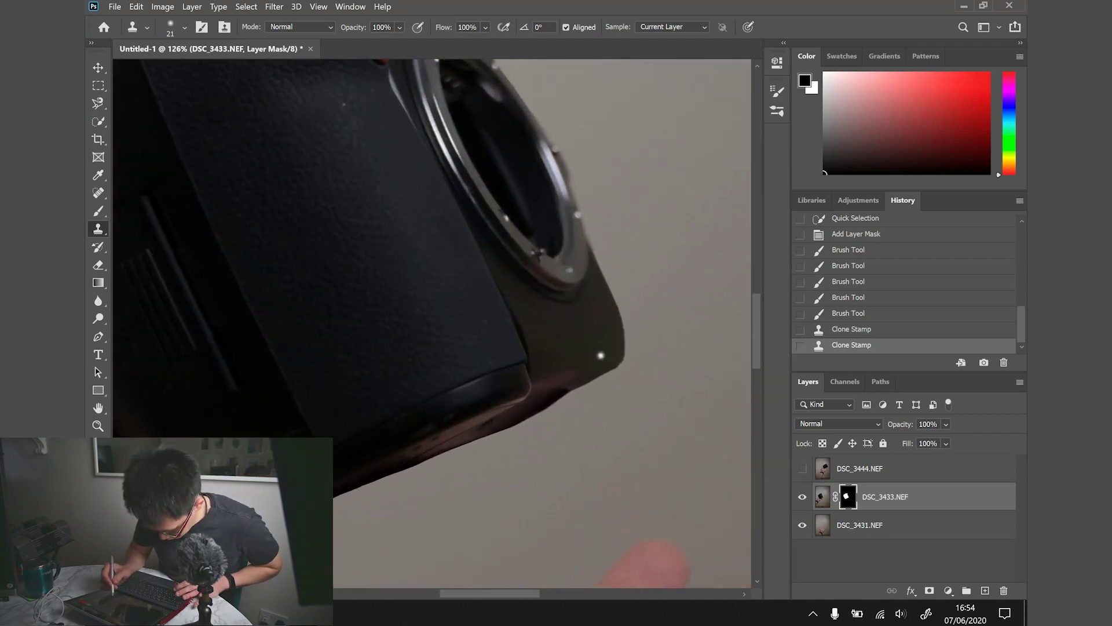
pyautogui.keyDown('alt'); pyautogui.click(550, 382); pyautogui.keyUp('alt')
pyautogui.moveTo(557, 392)
pyautogui.mouseDown()
pyautogui.moveTo(603, 372)
pyautogui.moveTo(602, 358)
pyautogui.mouseUp()
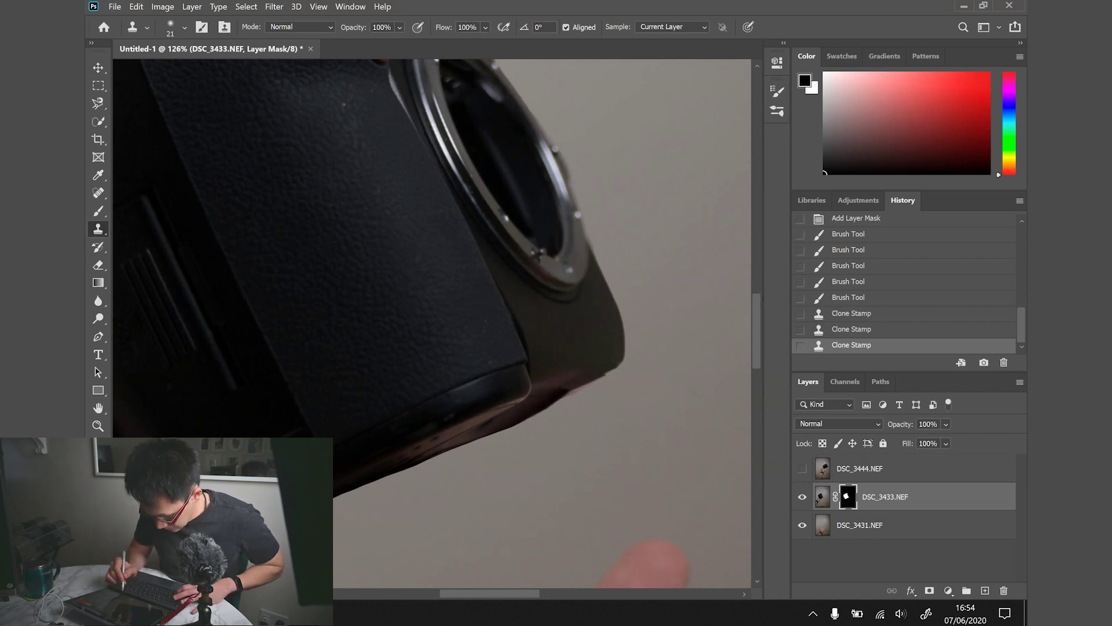
pyautogui.hotkey('ctrl', 'z')
# - Resample the mask inside the camera below the lens mount and clone a short stroke along the lower-right edge
pyautogui.keyDown('alt'); pyautogui.click(543, 357); pyautogui.keyUp('alt')
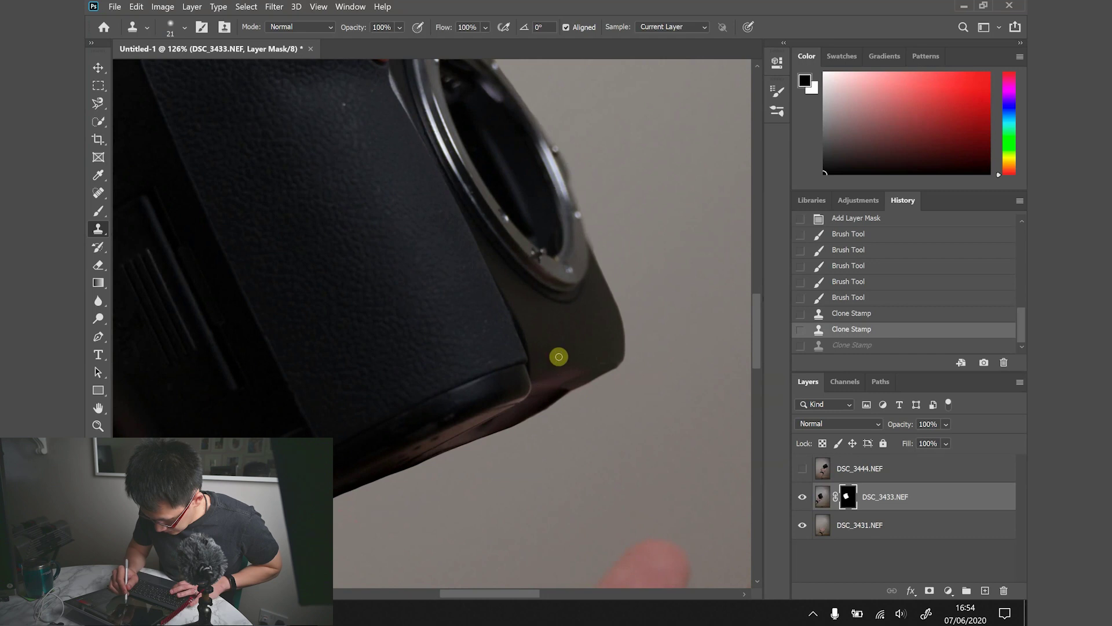
pyautogui.moveTo(561, 395)
pyautogui.mouseDown()
pyautogui.moveTo(582, 382)
pyautogui.moveTo(555, 400)
pyautogui.moveTo(607, 361)
pyautogui.mouseUp()
pyautogui.hotkey('ctrl', 'z')
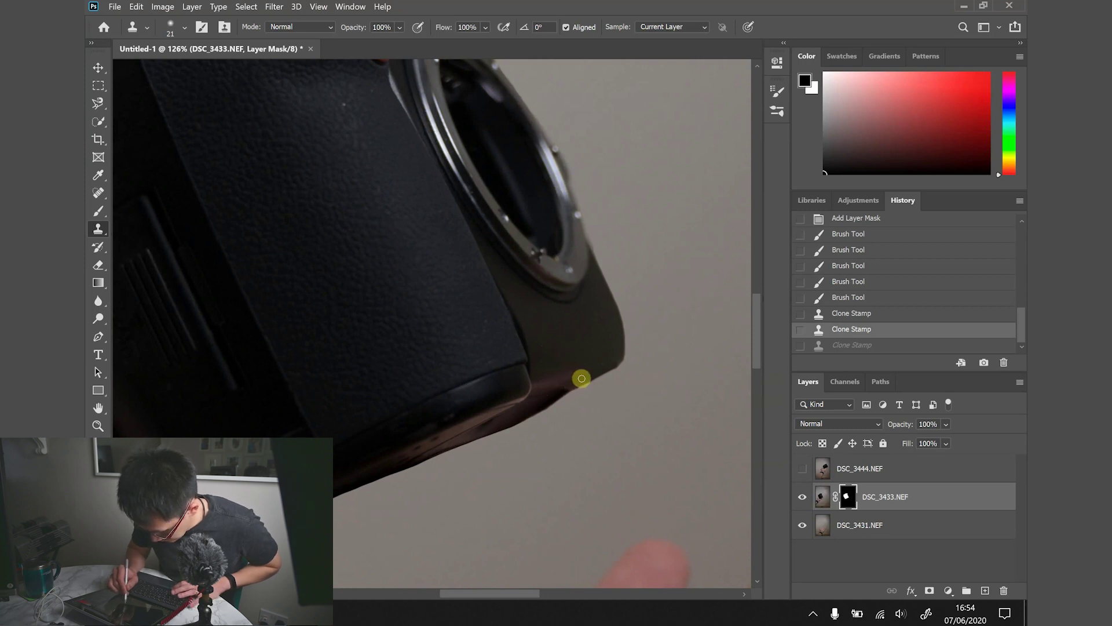
pyautogui.moveTo(582, 378)
pyautogui.mouseDown()
pyautogui.moveTo(550, 399)
pyautogui.moveTo(596, 365)
pyautogui.mouseUp()
pyautogui.scroll(-3, 592, 363)
pyautogui.scroll(-2, 592, 363)
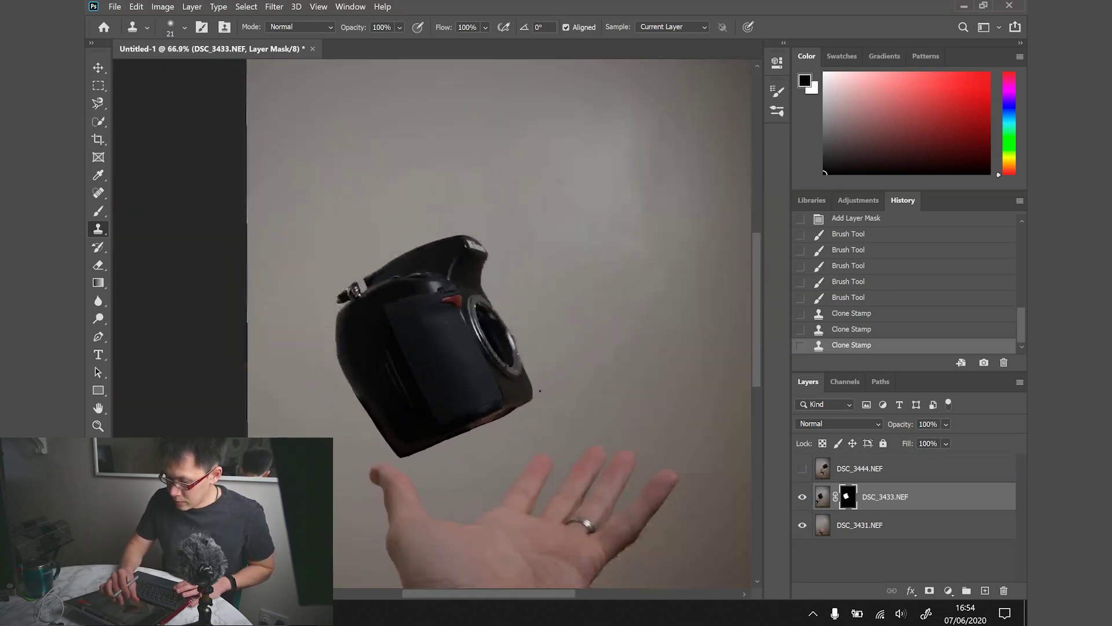
pyautogui.hscroll(2, 598, 361)
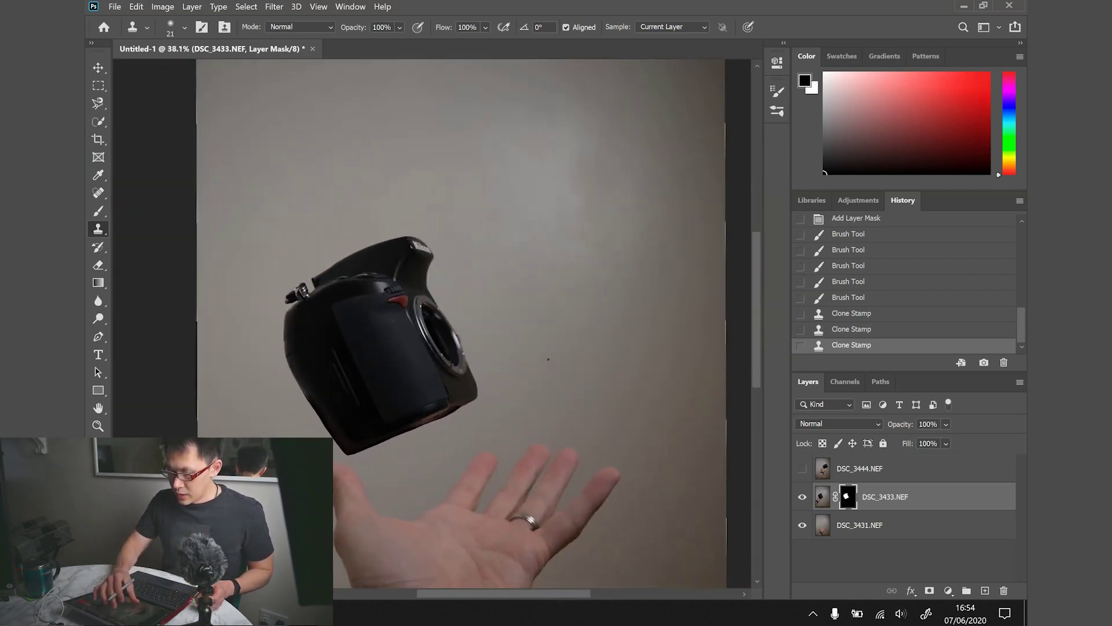
pyautogui.scroll(-2, 598, 361)
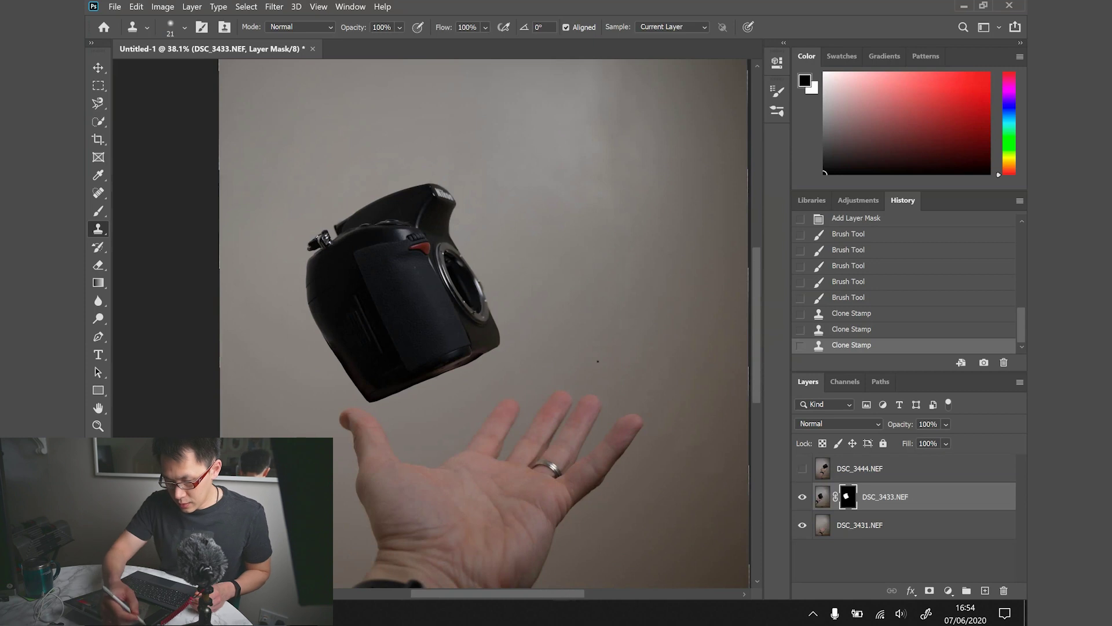
# - Switch to the Quick Selection tool, hide the DSC_3433.NEF layer and show the DSC_3444.NEF layer
pyautogui.click(98, 119)
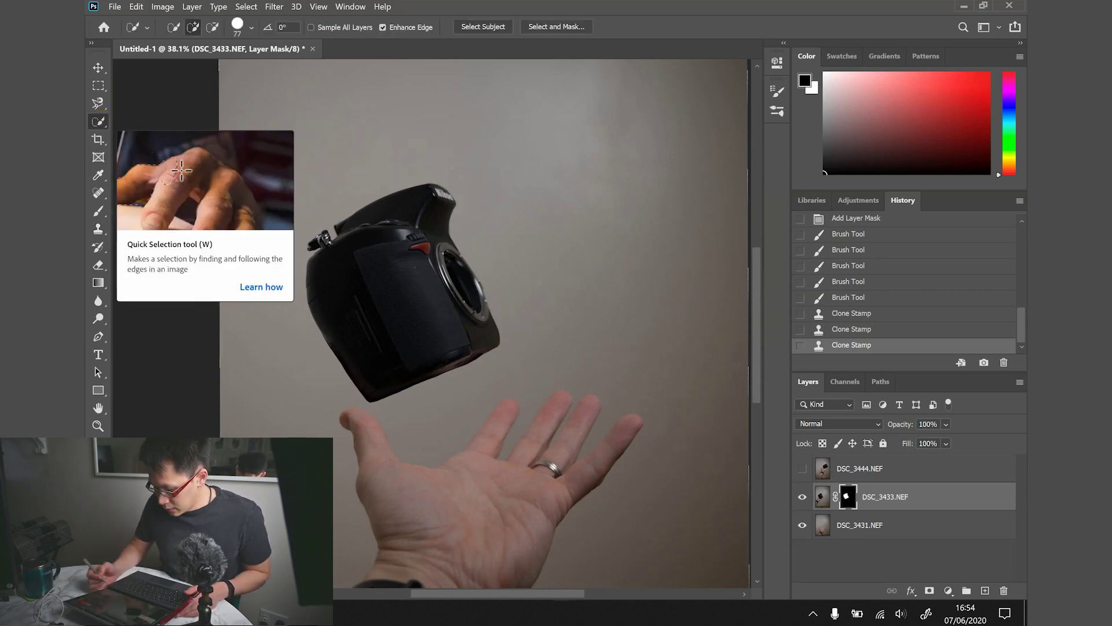
pyautogui.click(802, 497)
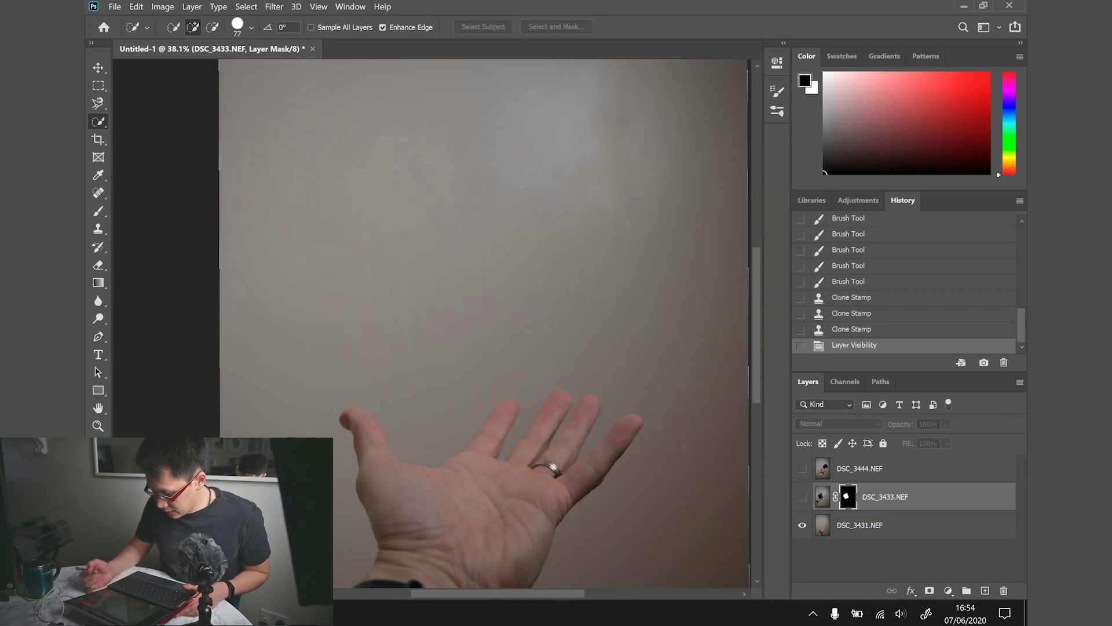
pyautogui.click(802, 469)
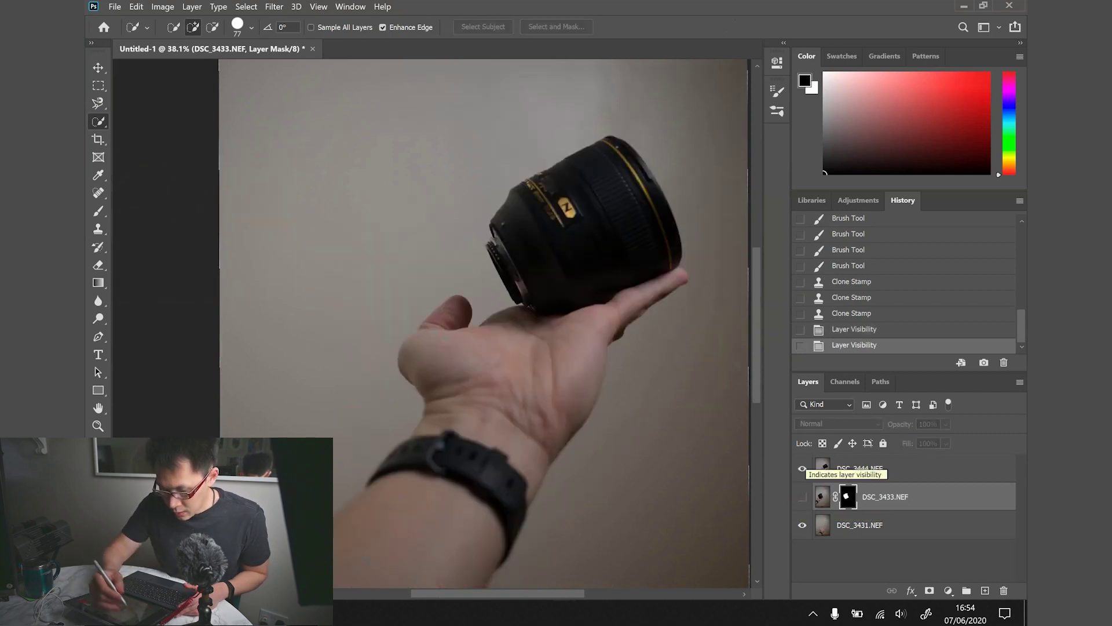
pyautogui.click(98, 105)
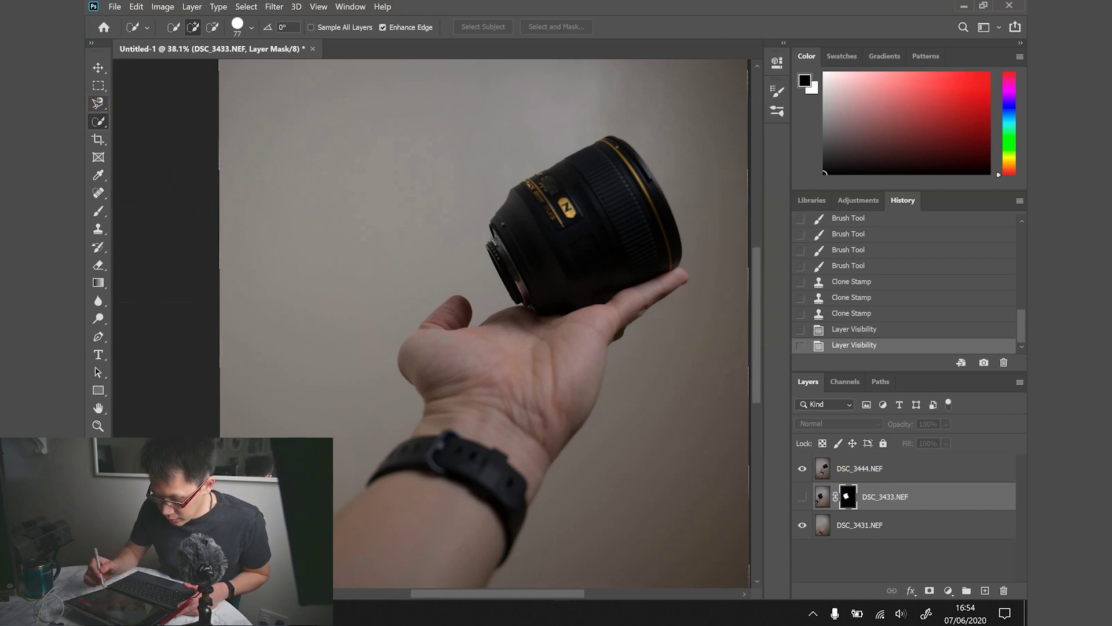
pyautogui.click(172, 27)
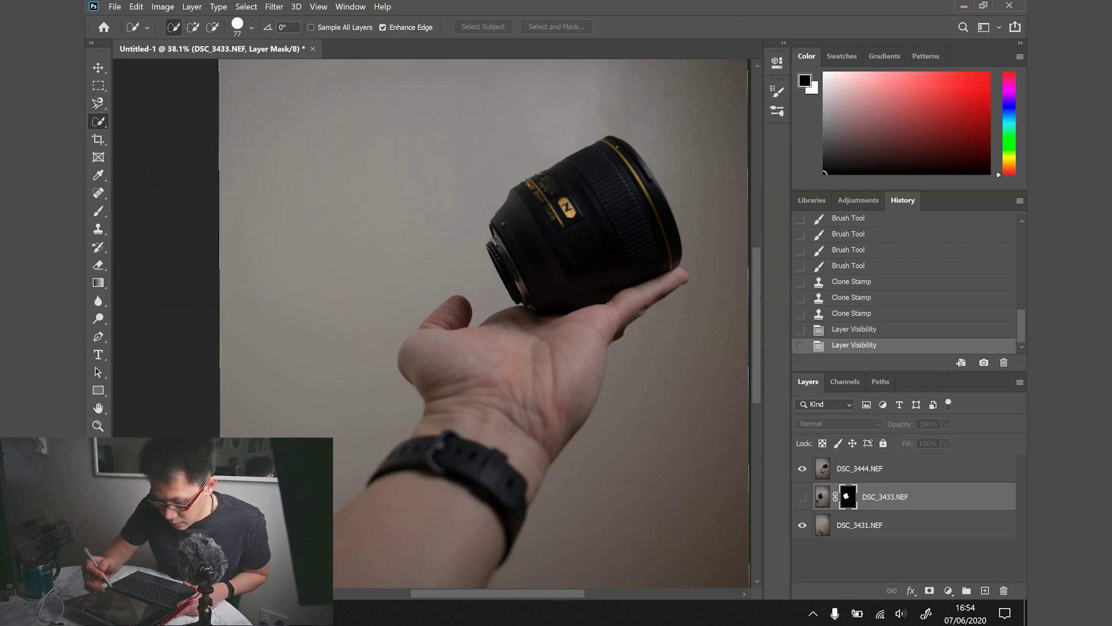
pyautogui.moveTo(534, 195)
pyautogui.mouseDown()
pyautogui.moveTo(502, 216)
pyautogui.moveTo(591, 157)
pyautogui.moveTo(651, 218)
pyautogui.moveTo(628, 148)
pyautogui.moveTo(525, 181)
pyautogui.moveTo(525, 270)
pyautogui.moveTo(643, 267)
pyautogui.moveTo(660, 217)
pyautogui.mouseUp()
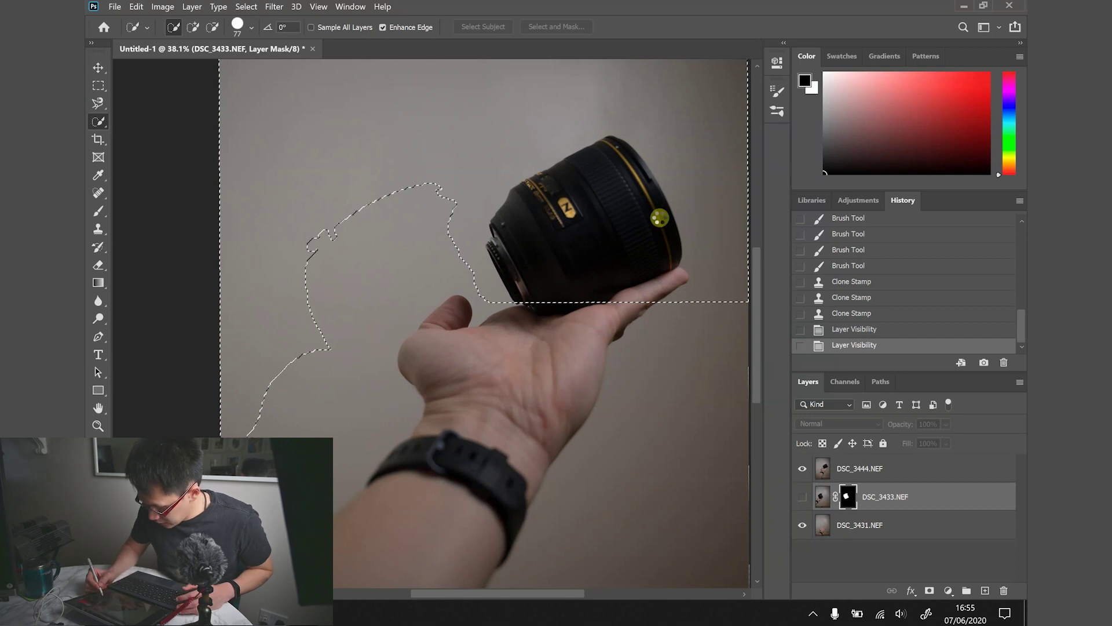
pyautogui.hotkey('ctrl', 'z')
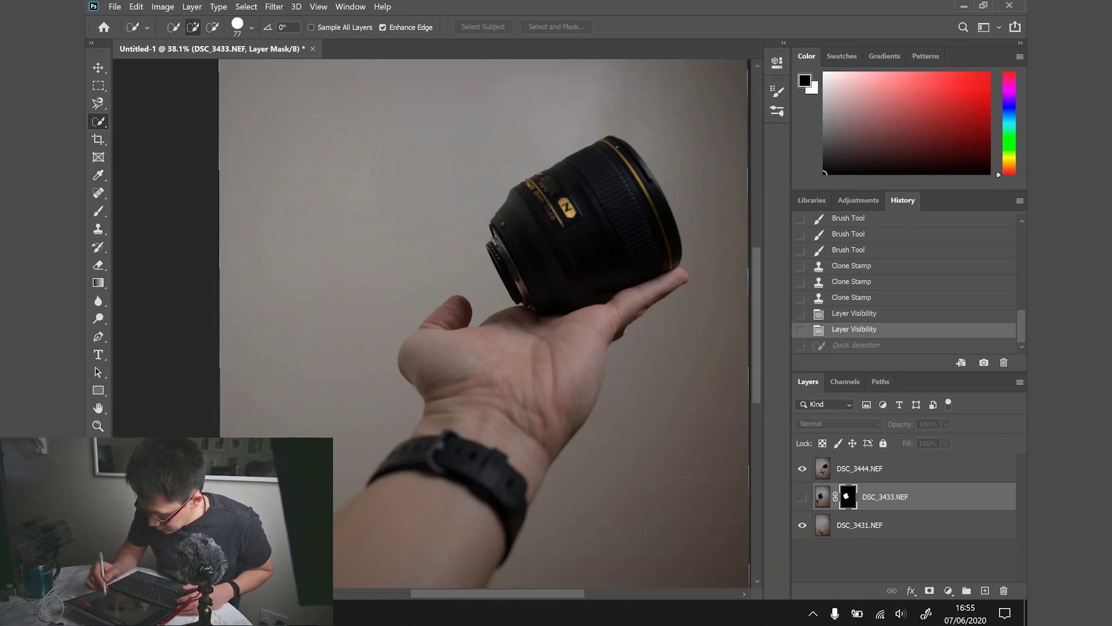
pyautogui.moveTo(509, 203)
pyautogui.mouseDown()
pyautogui.moveTo(604, 150)
pyautogui.moveTo(646, 228)
pyautogui.moveTo(666, 240)
pyautogui.moveTo(662, 215)
pyautogui.moveTo(611, 142)
pyautogui.moveTo(582, 155)
pyautogui.moveTo(517, 212)
pyautogui.moveTo(541, 278)
pyautogui.moveTo(571, 277)
pyautogui.mouseUp()
pyautogui.click(815, 329)
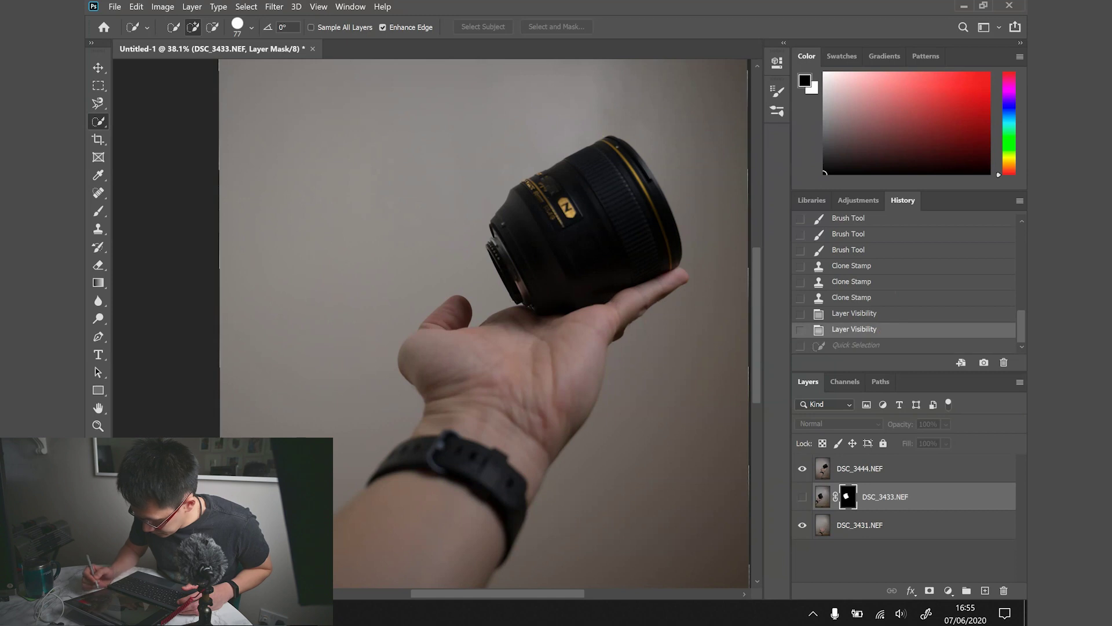
pyautogui.click(173, 27)
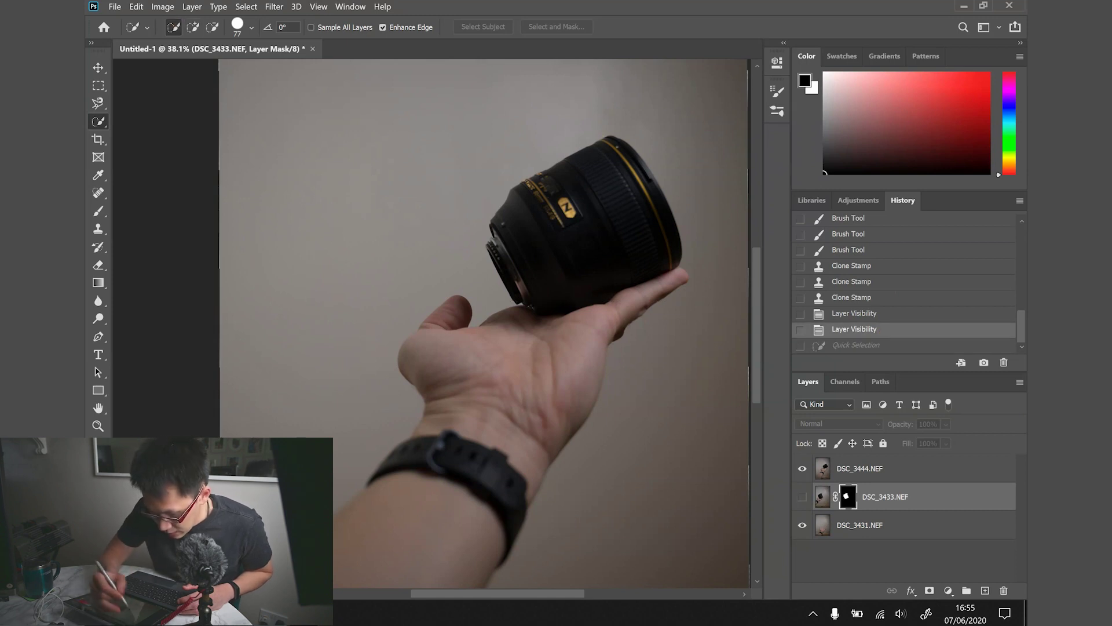
pyautogui.moveTo(494, 212)
pyautogui.mouseDown()
pyautogui.moveTo(588, 146)
pyautogui.moveTo(640, 185)
pyautogui.moveTo(668, 233)
pyautogui.moveTo(645, 175)
pyautogui.moveTo(605, 137)
pyautogui.moveTo(637, 195)
pyautogui.moveTo(648, 253)
pyautogui.moveTo(675, 233)
pyautogui.moveTo(668, 244)
pyautogui.moveTo(552, 283)
pyautogui.moveTo(567, 308)
pyautogui.mouseUp()
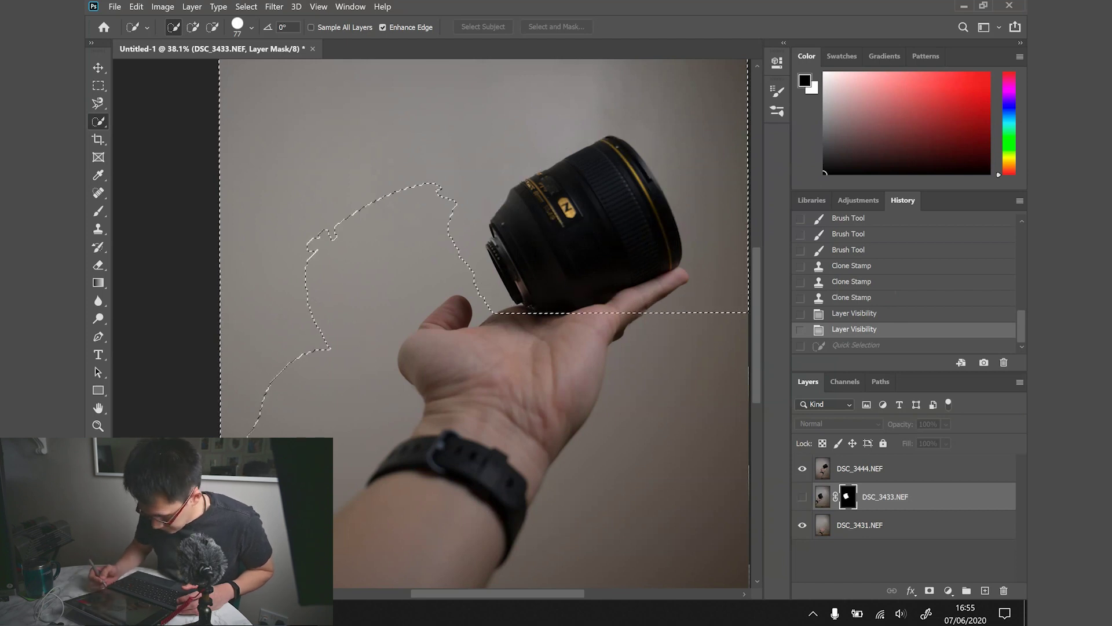
pyautogui.hotkey('ctrl', 'z')
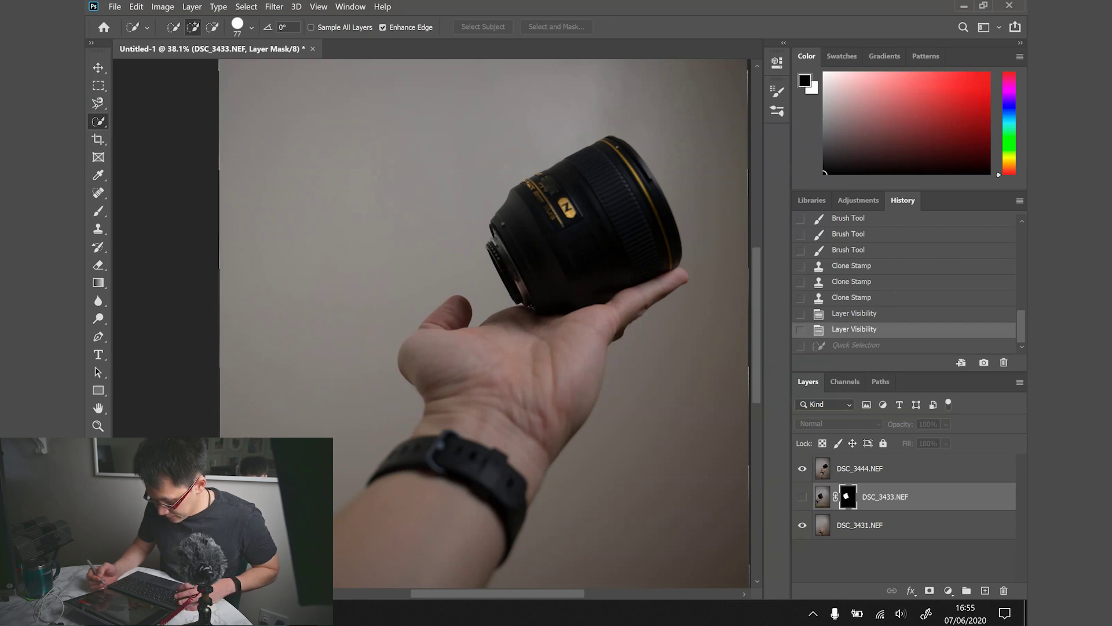
# - Make a new Quick Selection of the lens on the DSC_3444.NEF layer
pyautogui.click(881, 473)
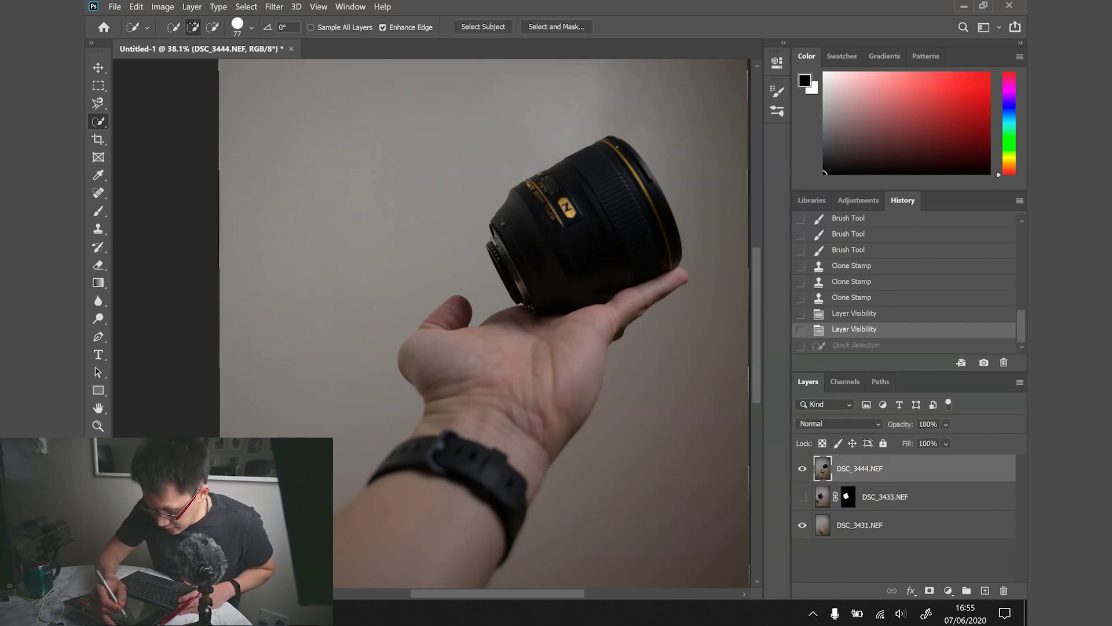
pyautogui.click(174, 26)
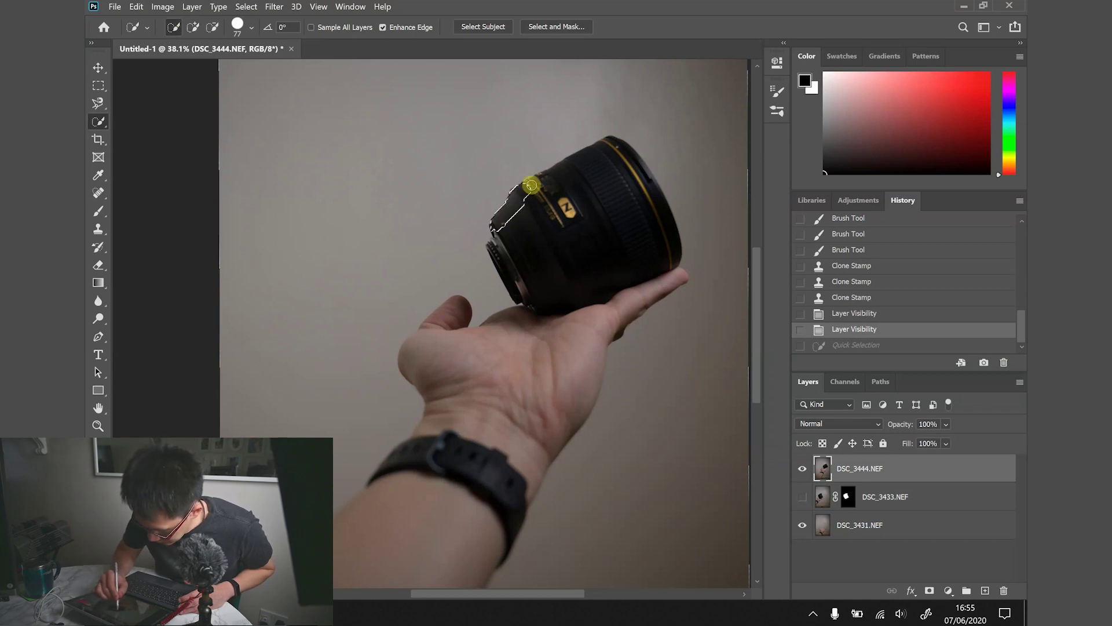
pyautogui.moveTo(523, 194); pyautogui.dragTo(581, 159)
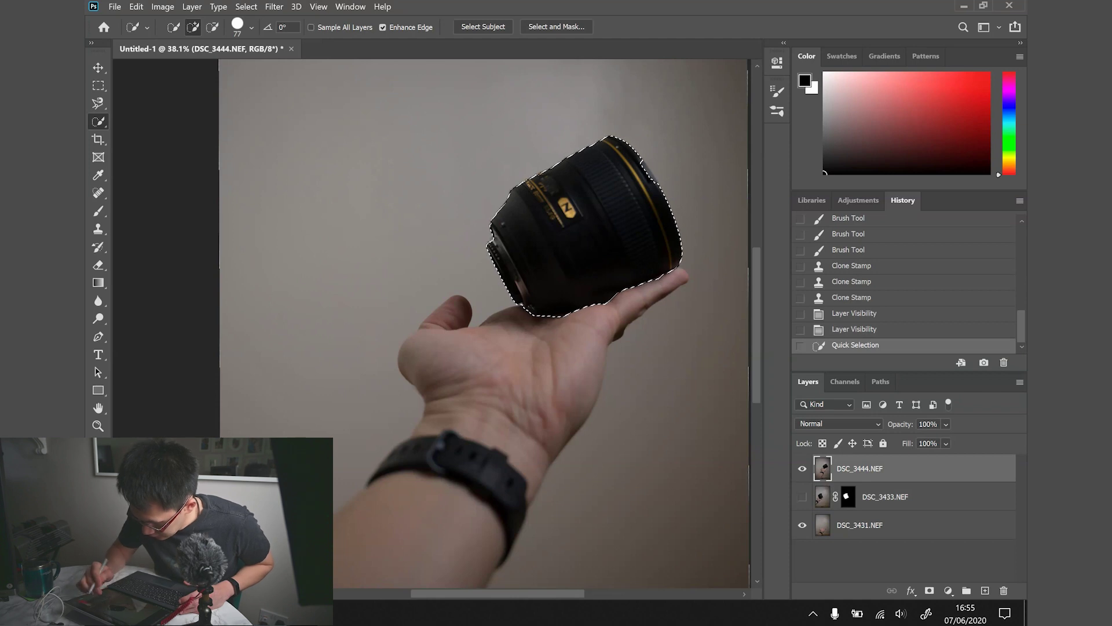
# - Extend the selection over the lens's front rim, along its upper edge and around the lens mount
pyautogui.scroll(5, 693, 132)
pyautogui.scroll(2, 638, 170)
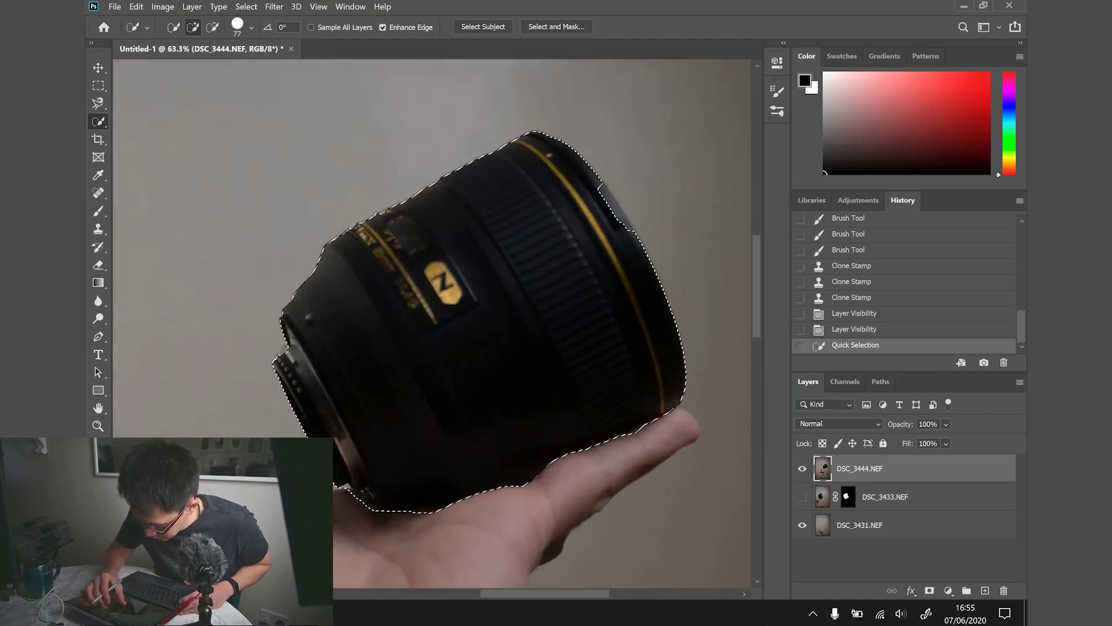
pyautogui.moveTo(587, 185); pyautogui.dragTo(613, 212)
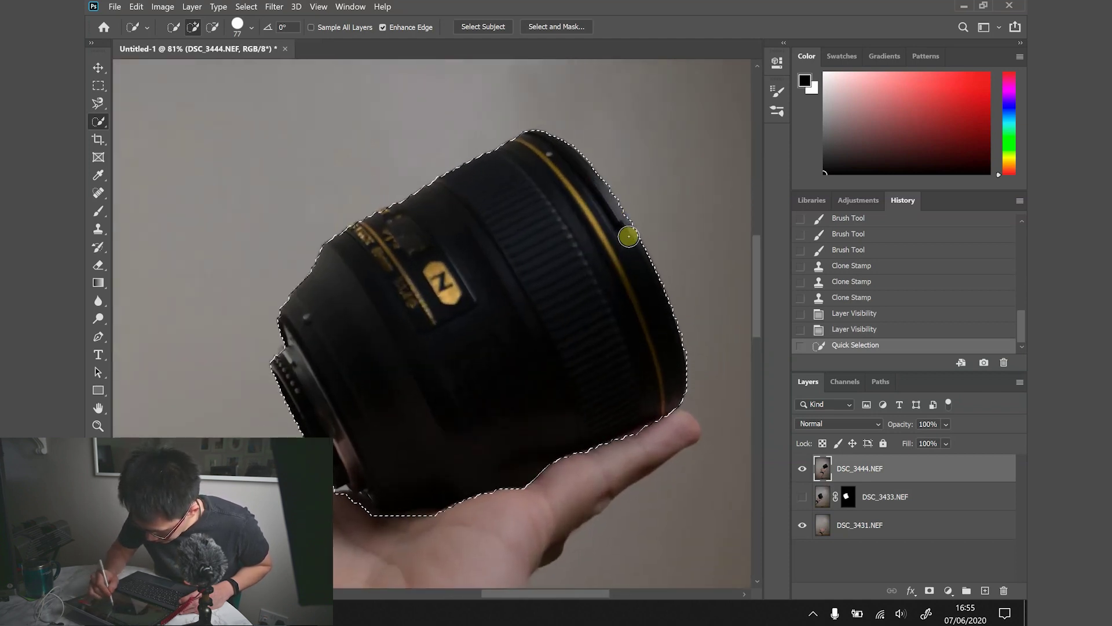
pyautogui.moveTo(628, 236)
pyautogui.mouseDown()
pyautogui.moveTo(568, 154)
pyautogui.moveTo(527, 130)
pyautogui.moveTo(538, 132)
pyautogui.moveTo(347, 229)
pyautogui.moveTo(310, 259)
pyautogui.moveTo(278, 318)
pyautogui.moveTo(272, 366)
pyautogui.moveTo(308, 443)
pyautogui.mouseUp()
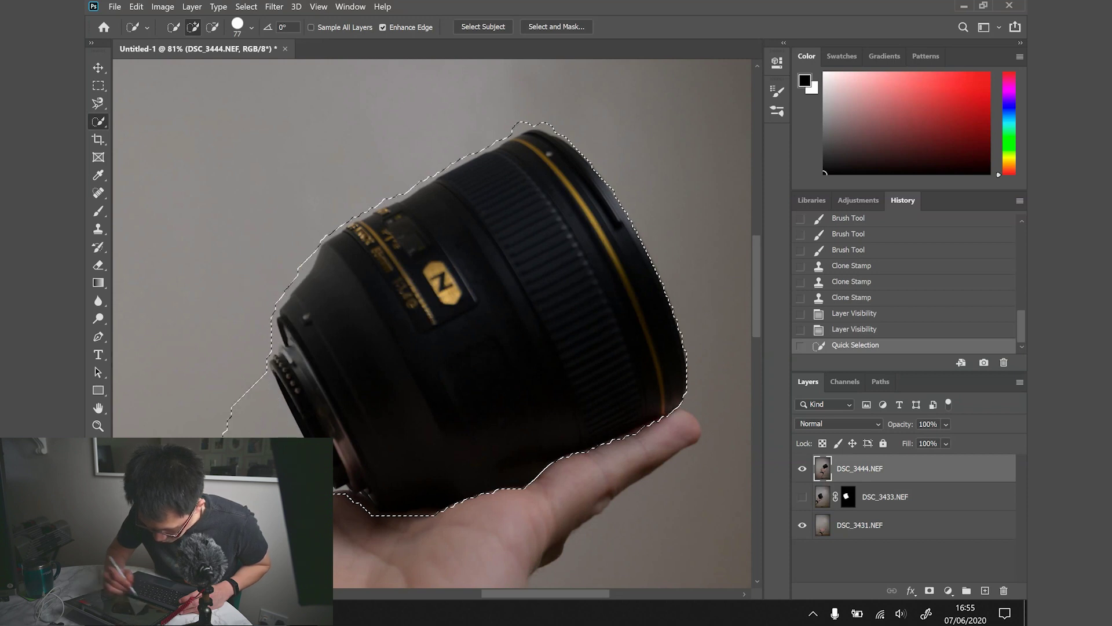
# - Add a layer mask to DSC_3444.NEF from the lens selection
pyautogui.scroll(-3, 491, 336)
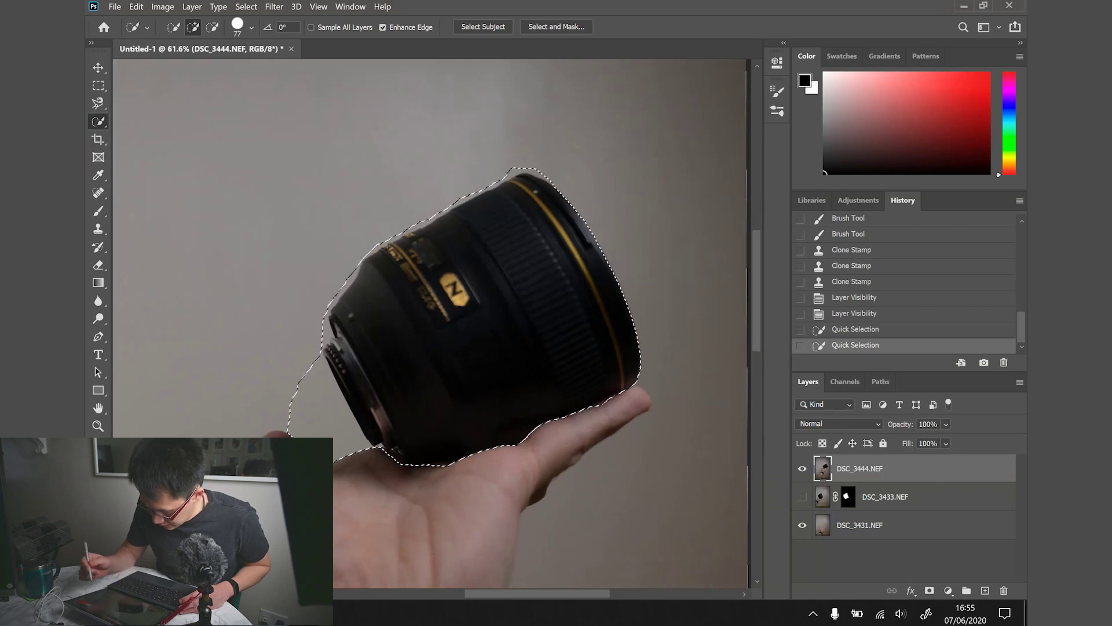
pyautogui.scroll(-1, 514, 316)
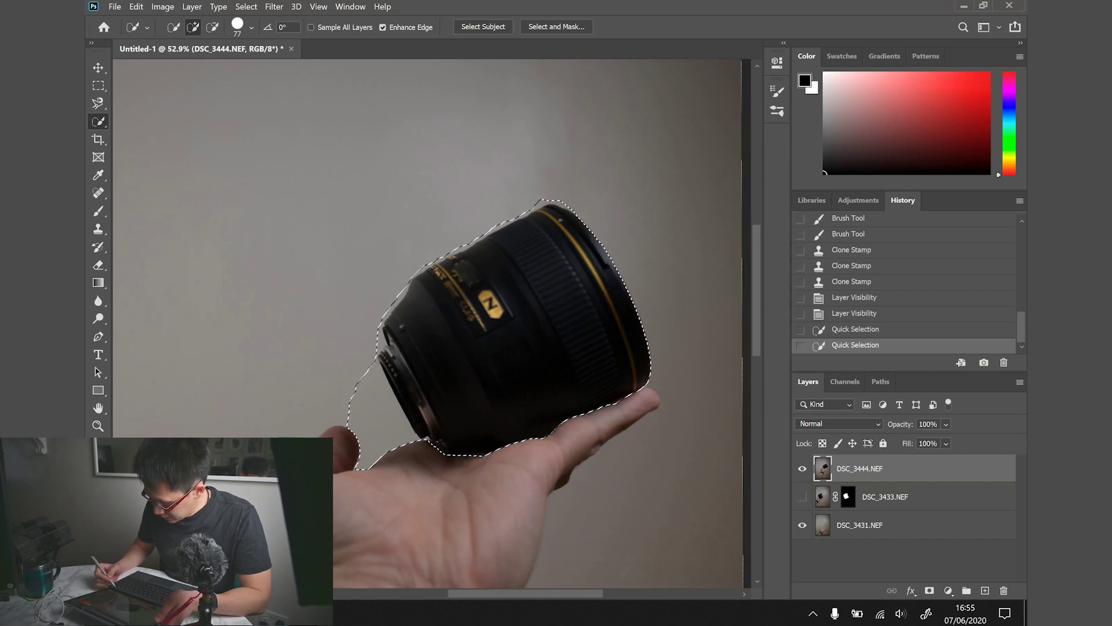
pyautogui.click(929, 591)
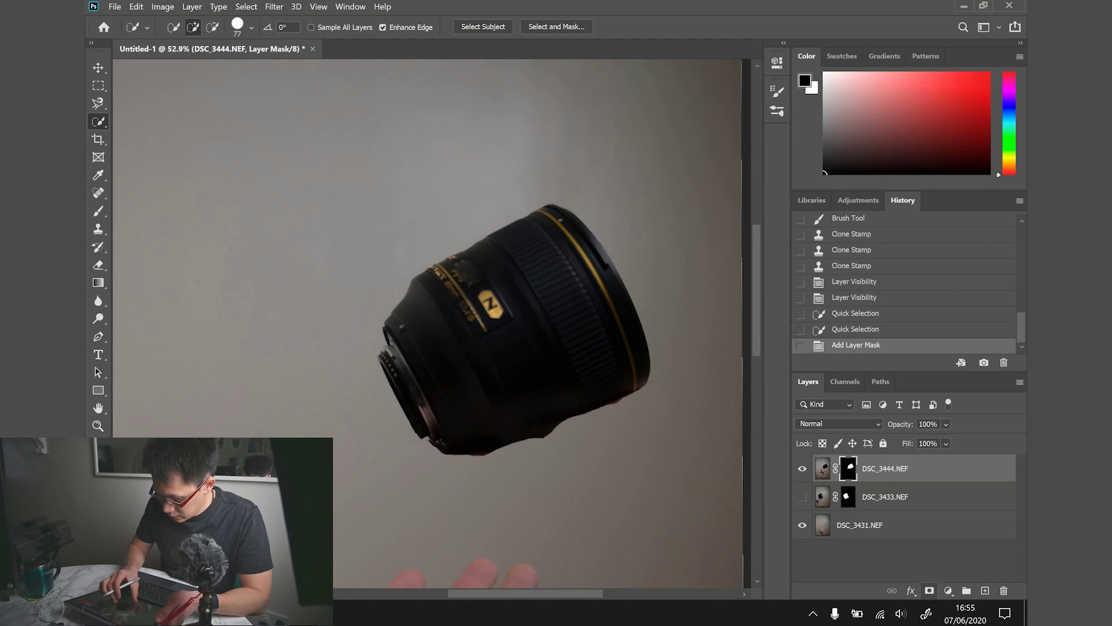
# - Brush black on the DSC_3444.NEF mask beside and below the lens mount with the 94 px brush to clear leftover background
pyautogui.scroll(4, 577, 452)
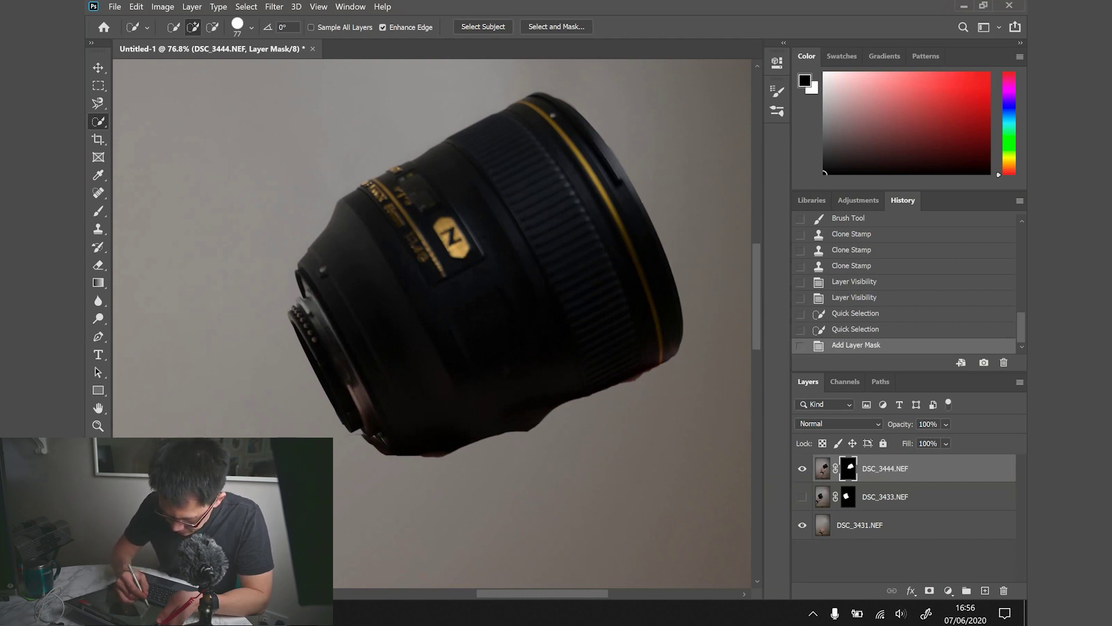
pyautogui.scroll(2, 313, 406)
pyautogui.scroll(-4, 313, 406)
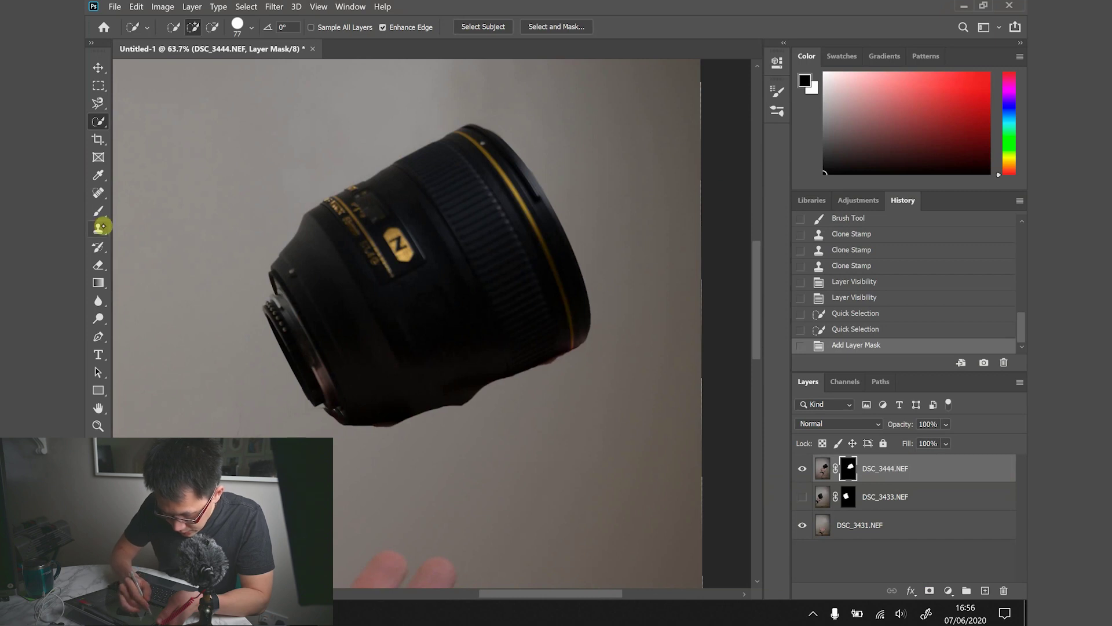
pyautogui.click(99, 210)
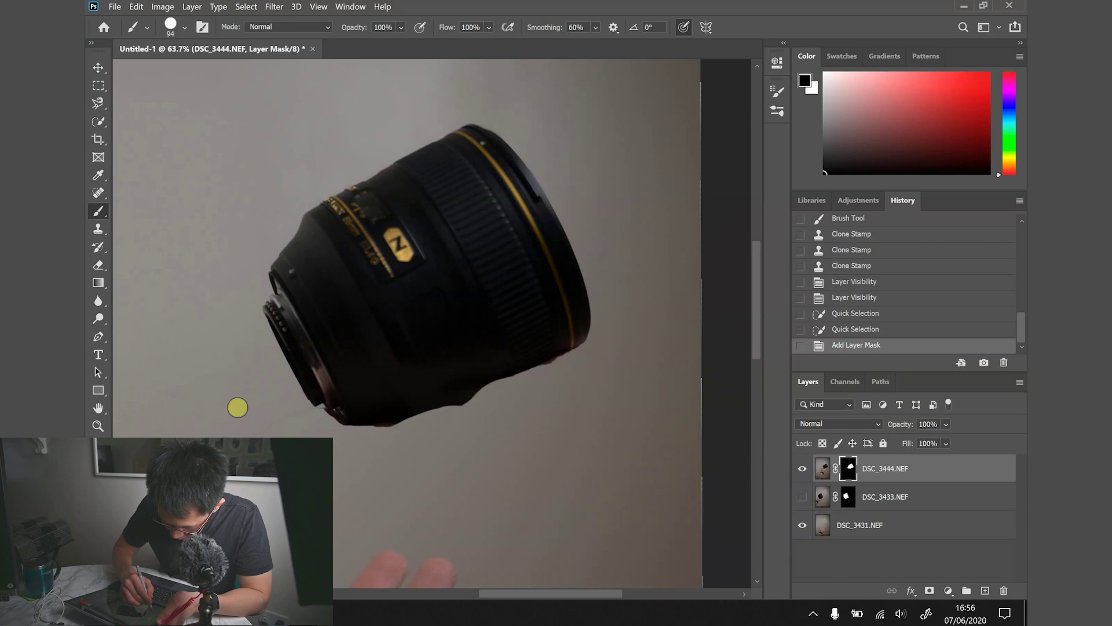
pyautogui.click(236, 394)
pyautogui.scroll(3, 265, 397)
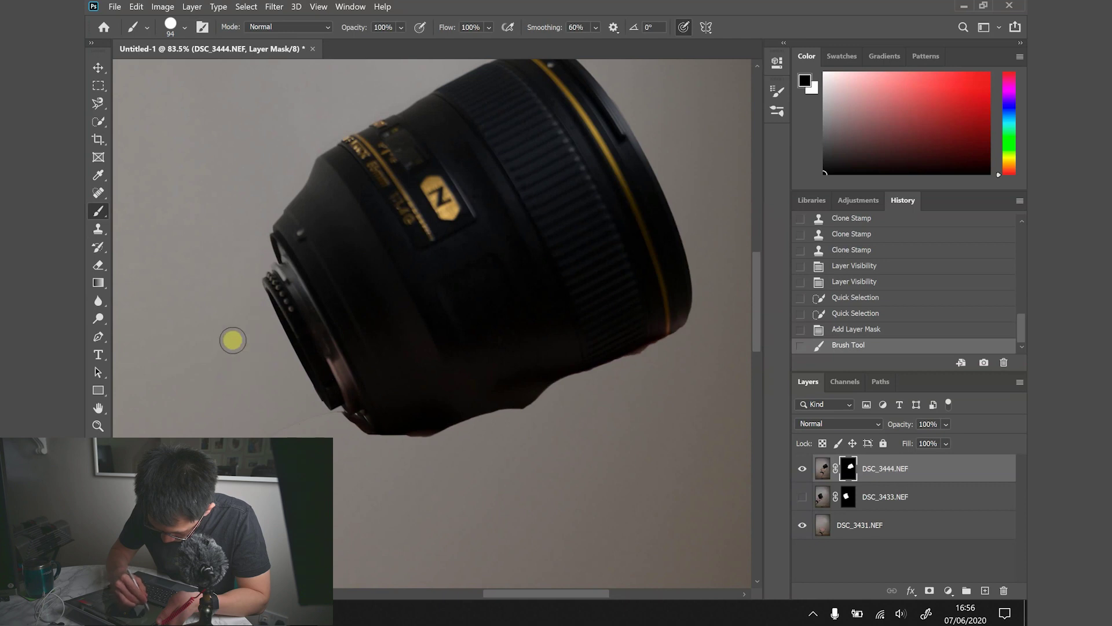
pyautogui.click(276, 424)
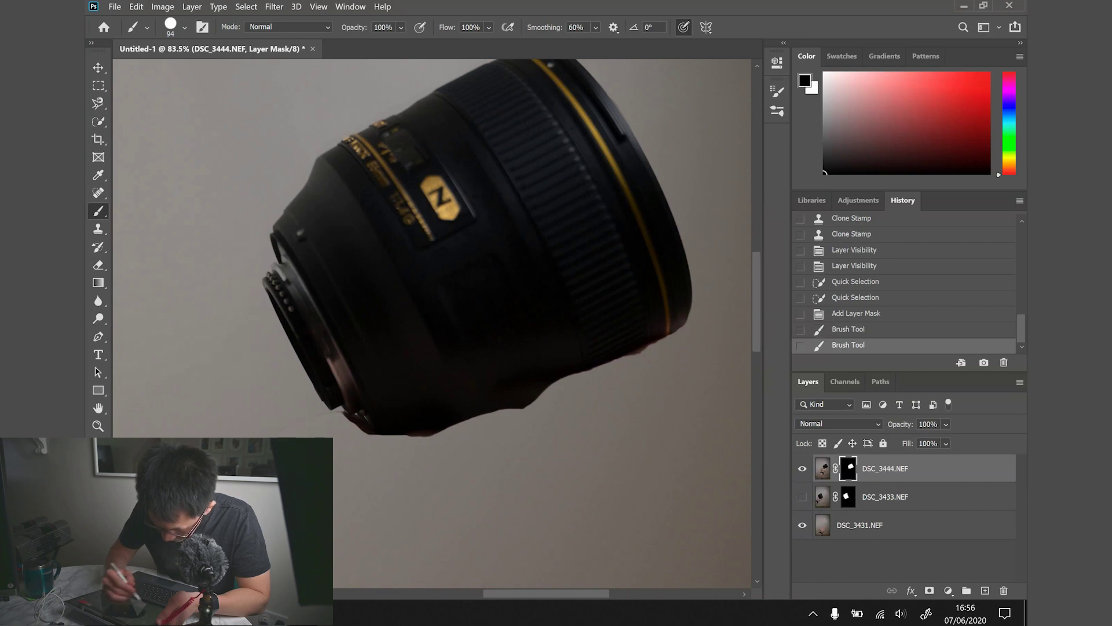
# - Enlarge the brush to 177 px and paint out the leftover background beside the lens mount on the mask
pyautogui.click(184, 27)
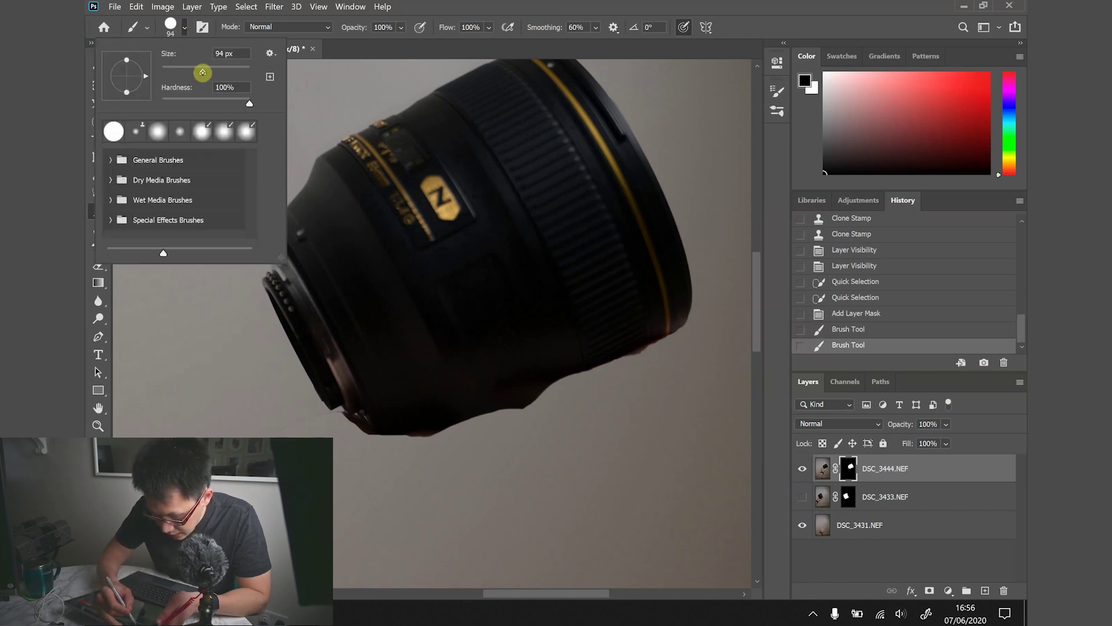
pyautogui.moveTo(202, 73); pyautogui.dragTo(222, 74)
pyautogui.click(269, 415)
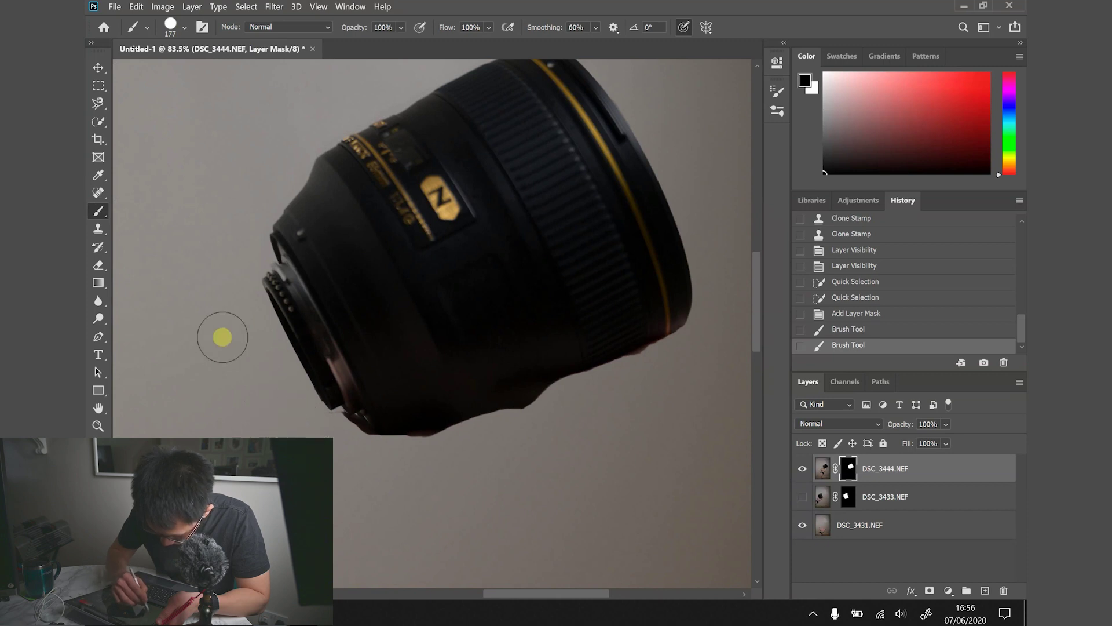
pyautogui.moveTo(223, 337); pyautogui.dragTo(228, 298)
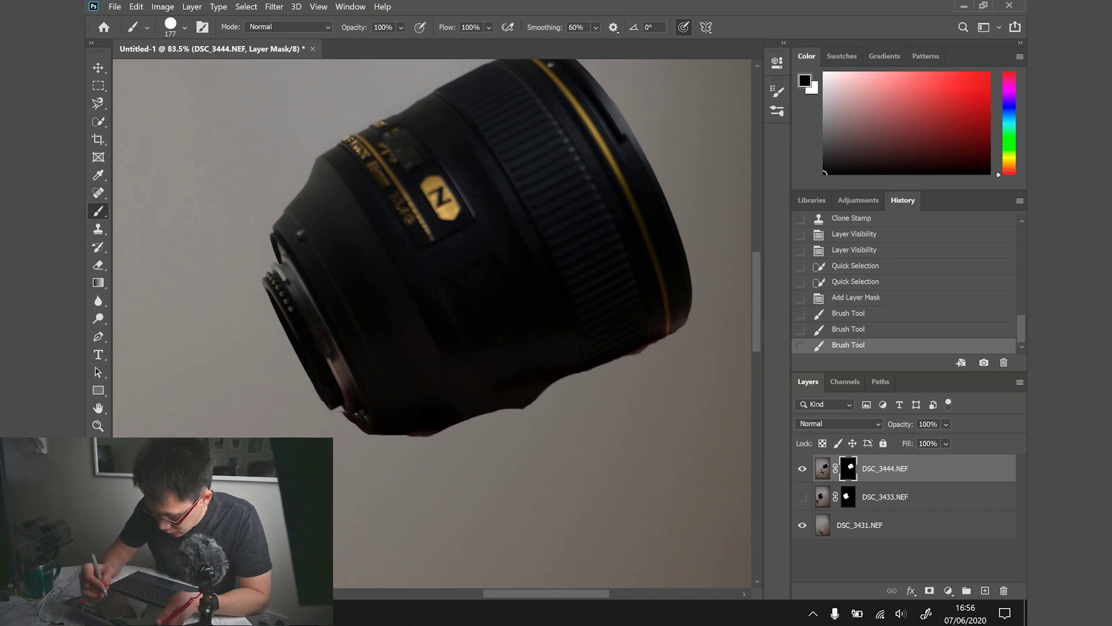
# - Reduce the brush to 48 px and mask out the remnants along the lens mount's edge and lower corner
pyautogui.click(184, 27)
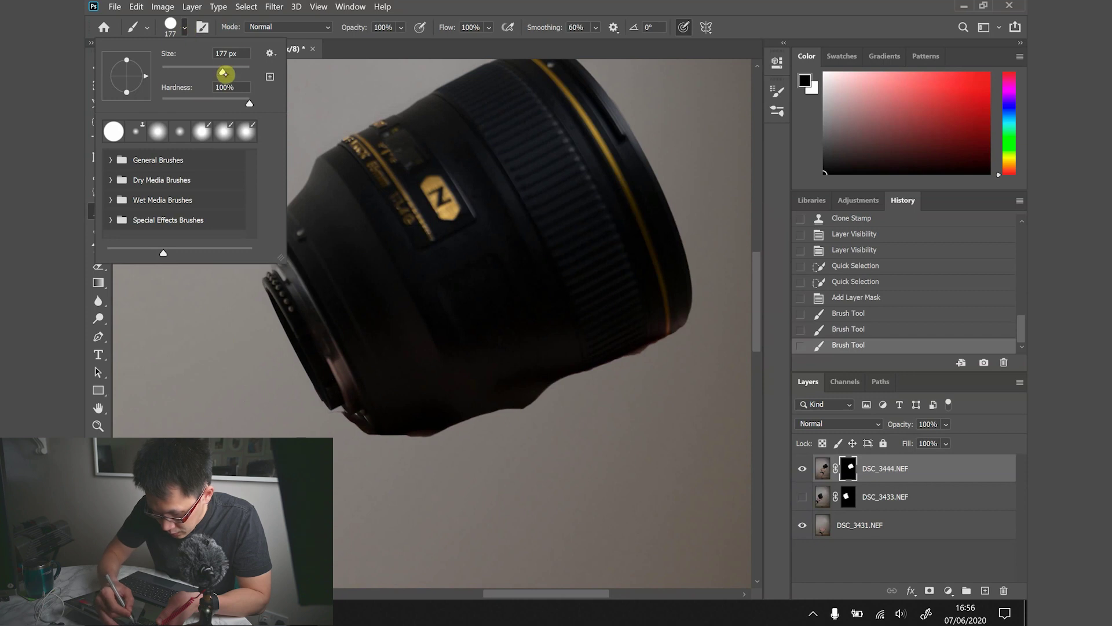
pyautogui.moveTo(223, 73); pyautogui.dragTo(181, 70)
pyautogui.press('Return')
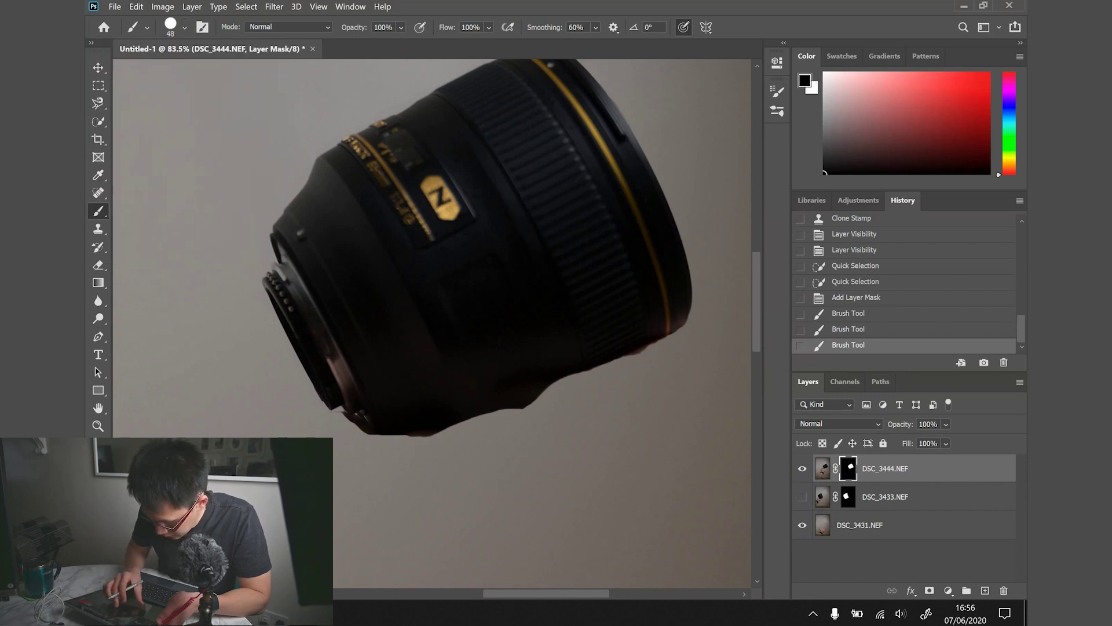
pyautogui.scroll(-1, 353, 449)
pyautogui.scroll(6, 353, 448)
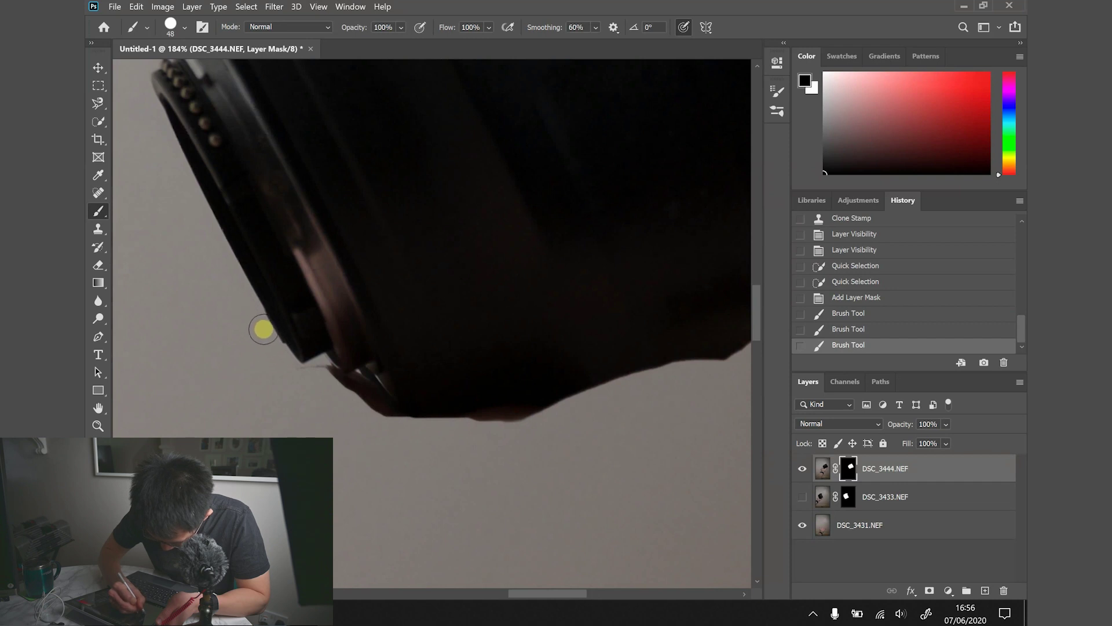
pyautogui.moveTo(265, 332); pyautogui.dragTo(246, 301)
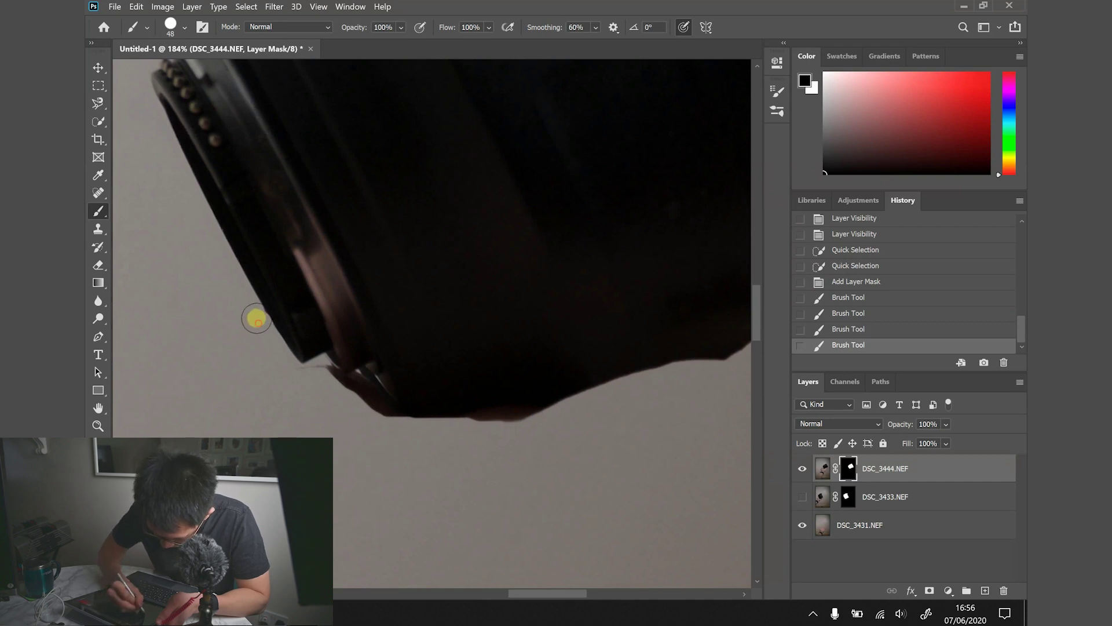
pyautogui.click(258, 315)
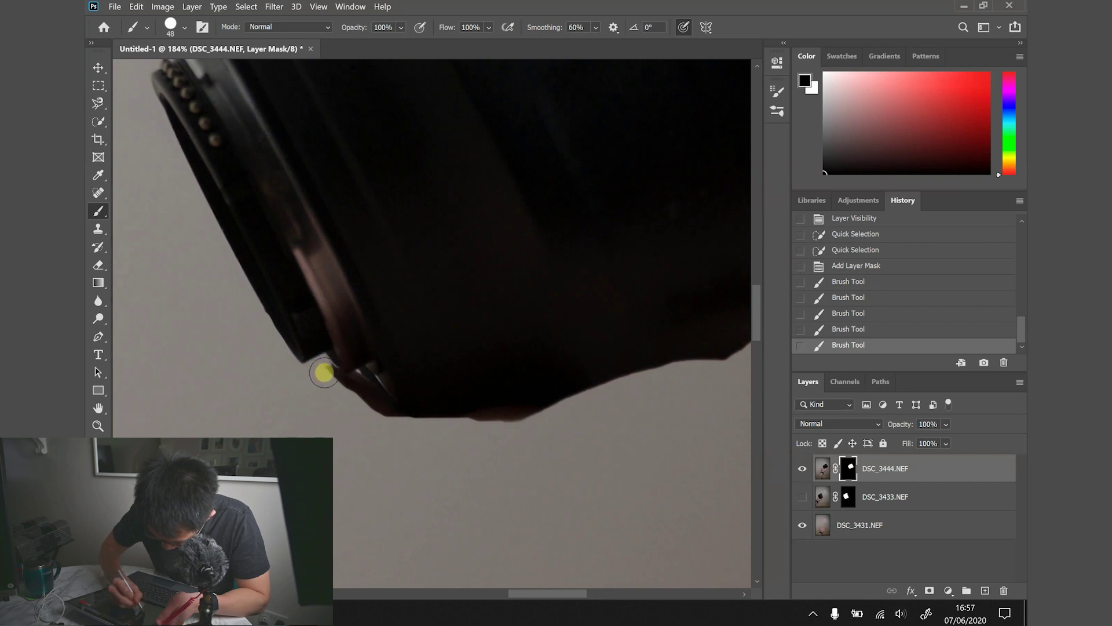
pyautogui.moveTo(324, 369); pyautogui.dragTo(368, 416)
pyautogui.scroll(-4, 270, 405)
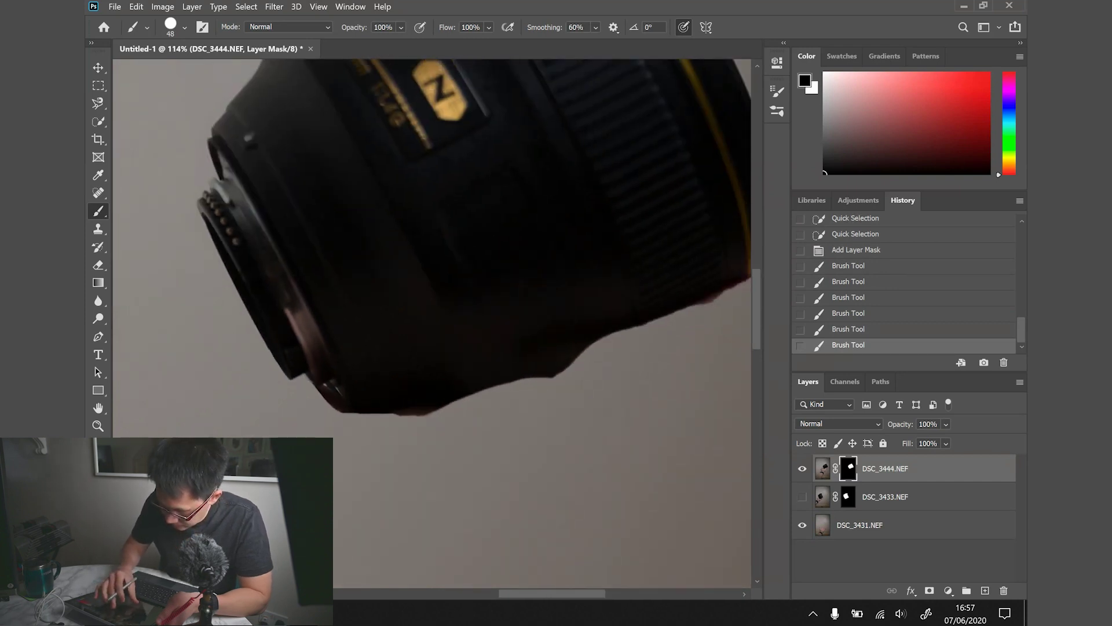
pyautogui.scroll(-2, 279, 398)
pyautogui.scroll(2, 563, 365)
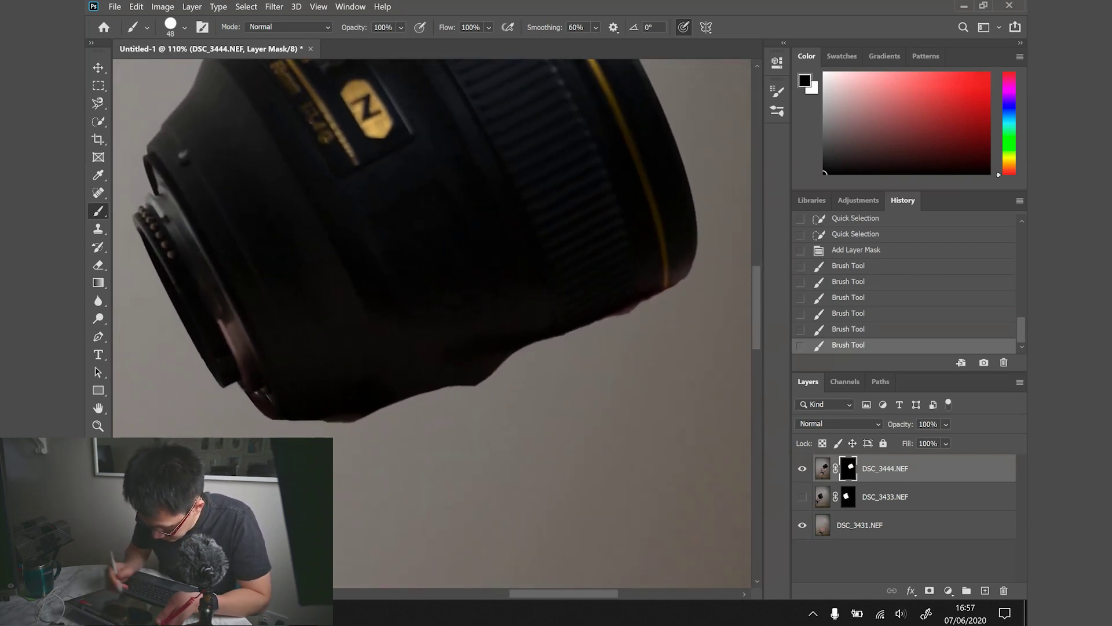
# - Paint out the hand remnants along the lens barrel's lower edge on the DSC_3444.NEF mask with the 48 px brush
pyautogui.scroll(2, 493, 272)
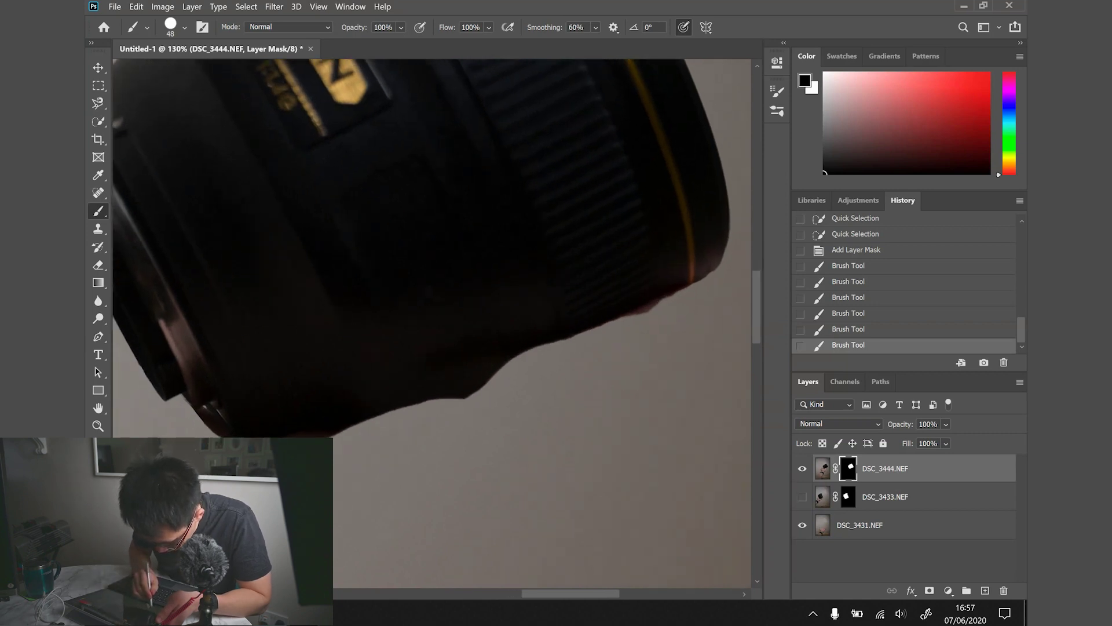
pyautogui.moveTo(332, 435); pyautogui.dragTo(731, 269)
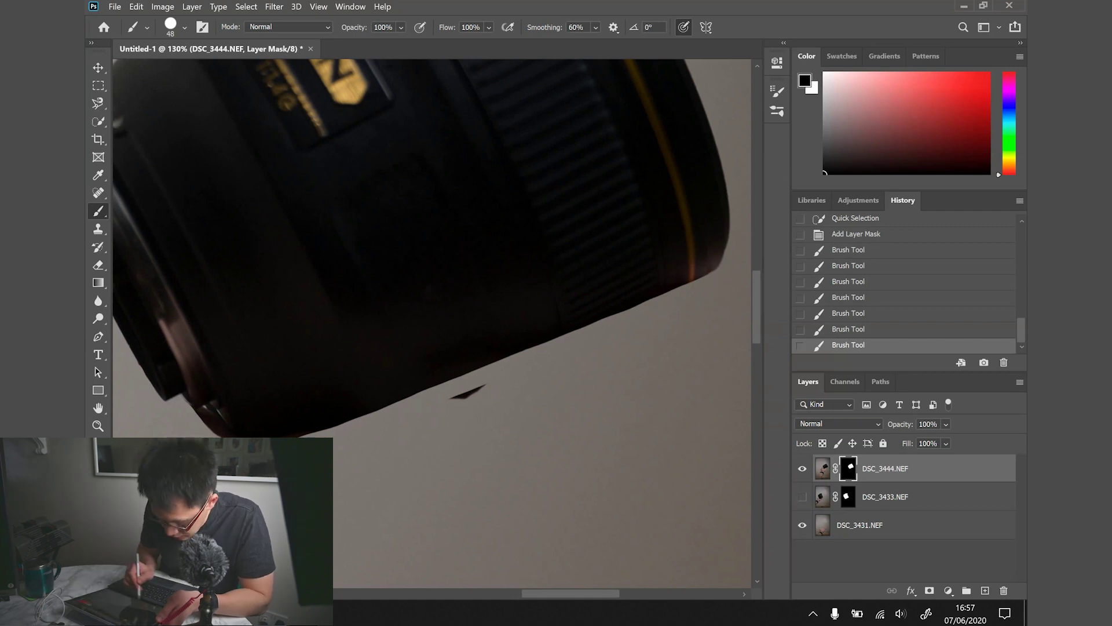
pyautogui.moveTo(525, 386)
pyautogui.mouseDown()
pyautogui.moveTo(457, 394)
pyautogui.moveTo(499, 380)
pyautogui.moveTo(446, 399)
pyautogui.mouseUp()
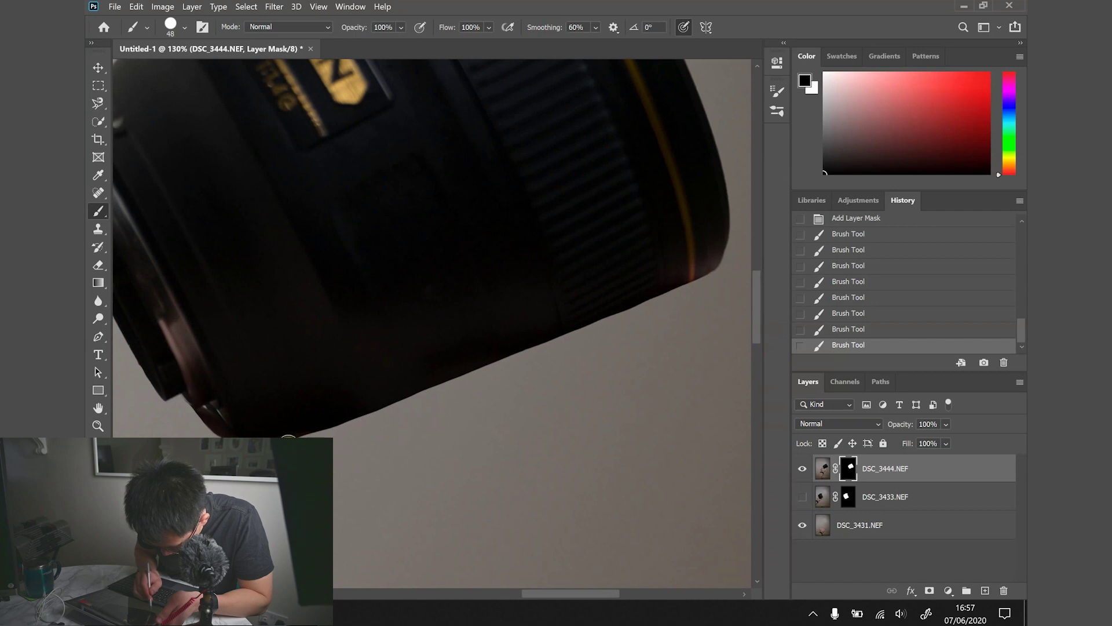
pyautogui.moveTo(331, 436); pyautogui.dragTo(380, 413)
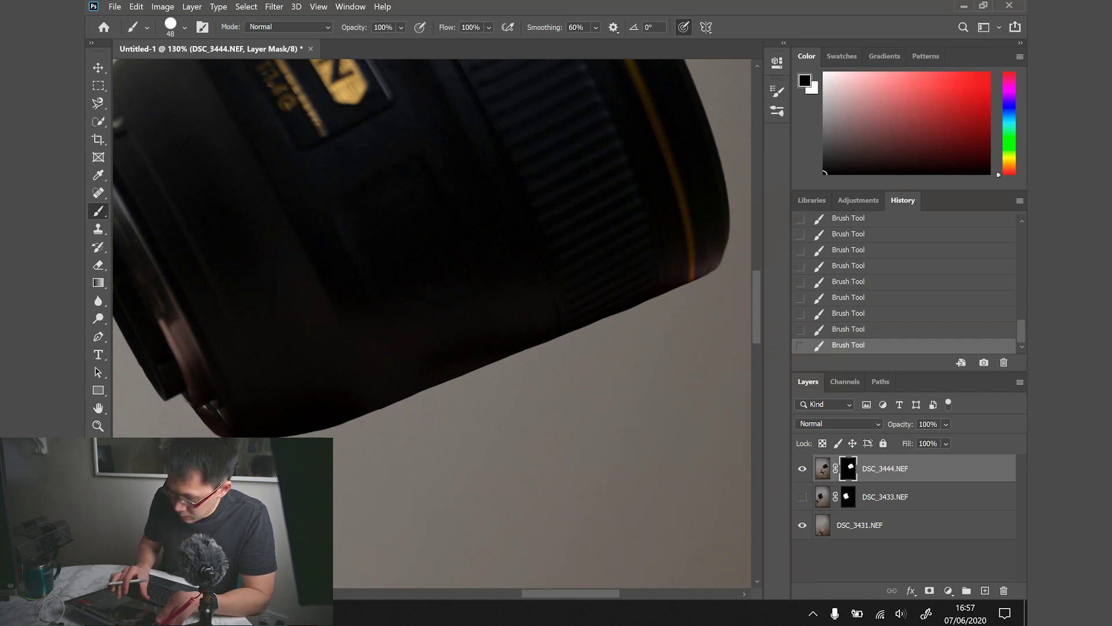
# - Show the DSC_3433.NEF layer again and review the full composite of camera body, lens and hand
pyautogui.scroll(-8, 361, 424)
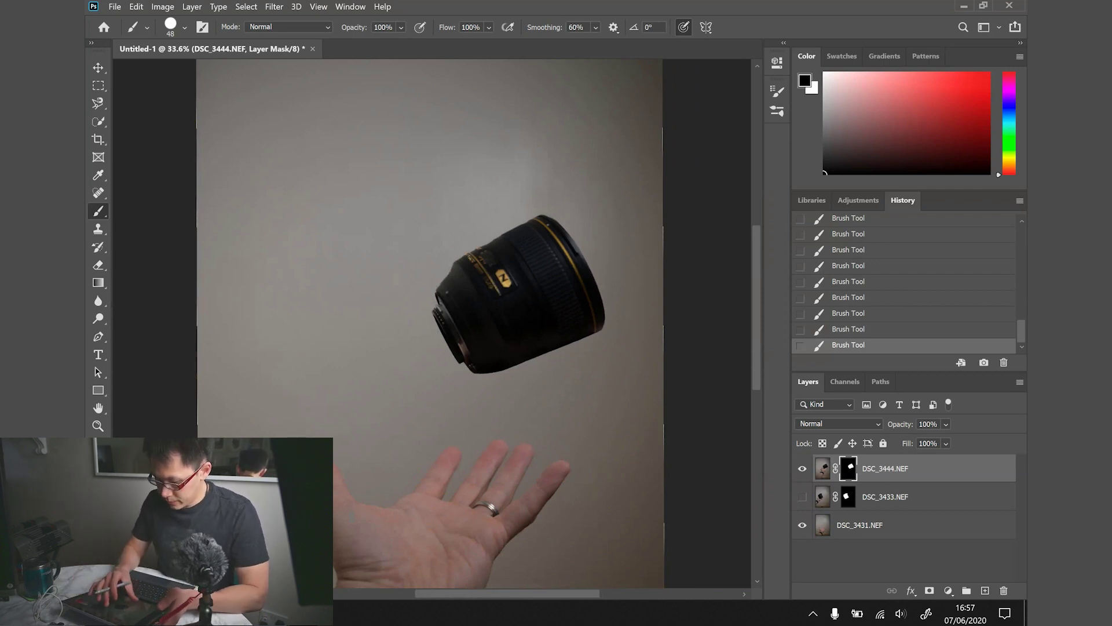
pyautogui.scroll(-2, 439, 328)
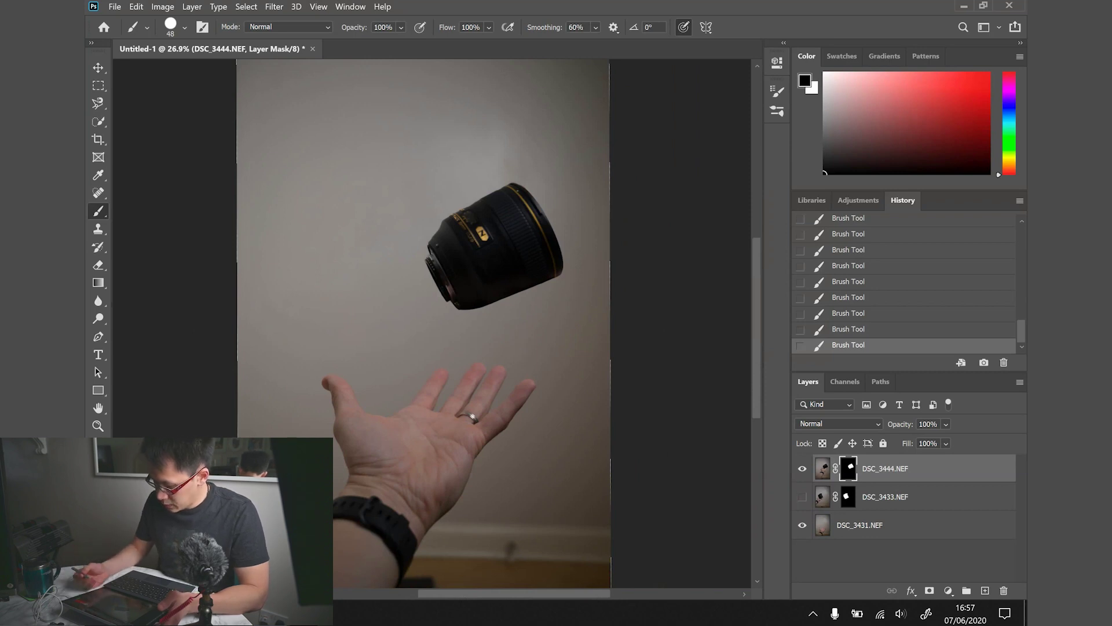
pyautogui.click(802, 499)
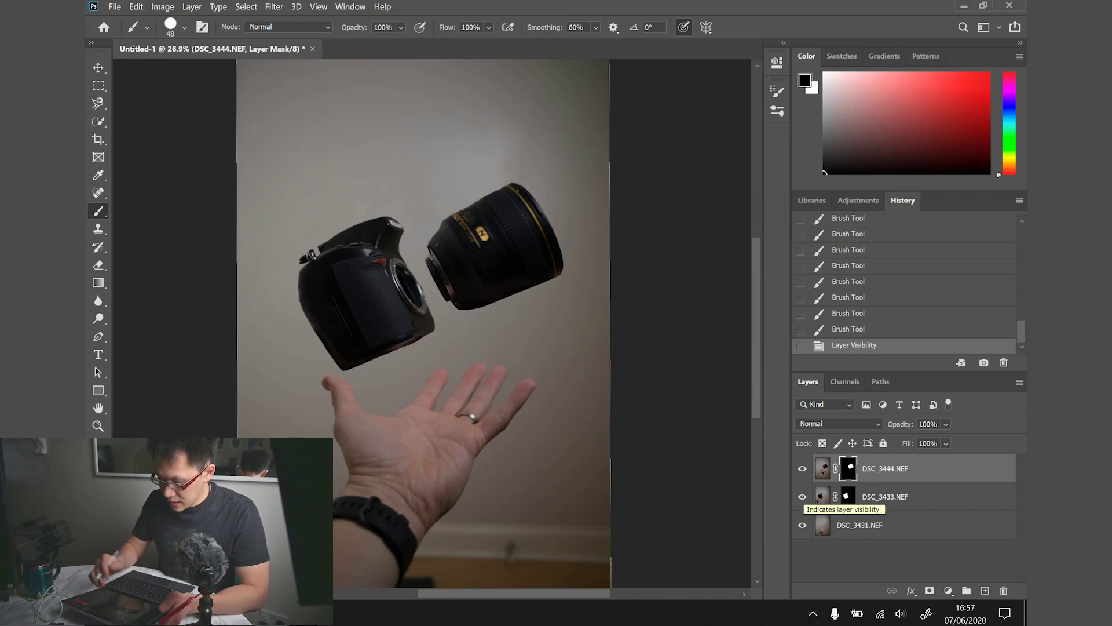
pyautogui.scroll(3, 434, 342)
pyautogui.scroll(-4, 434, 342)
pyautogui.scroll(-2, 440, 332)
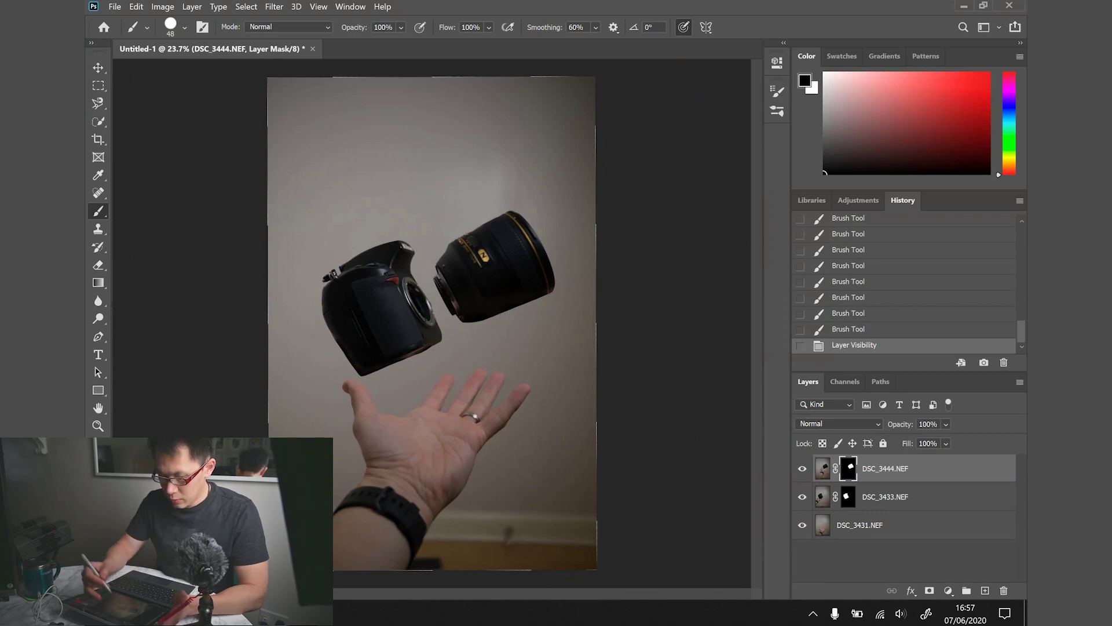
# - Flatten the image and save it on the computer as the TIFF "Composite pre-edit" in the elevation tutorial folder, with image compression None
pyautogui.click(115, 6)
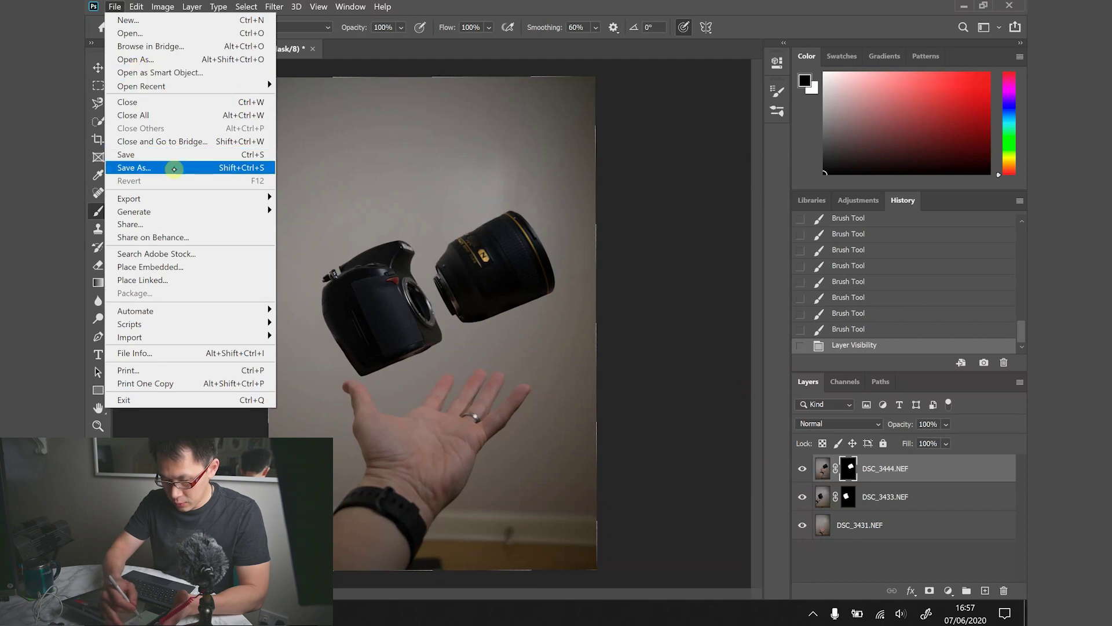
pyautogui.click(163, 168)
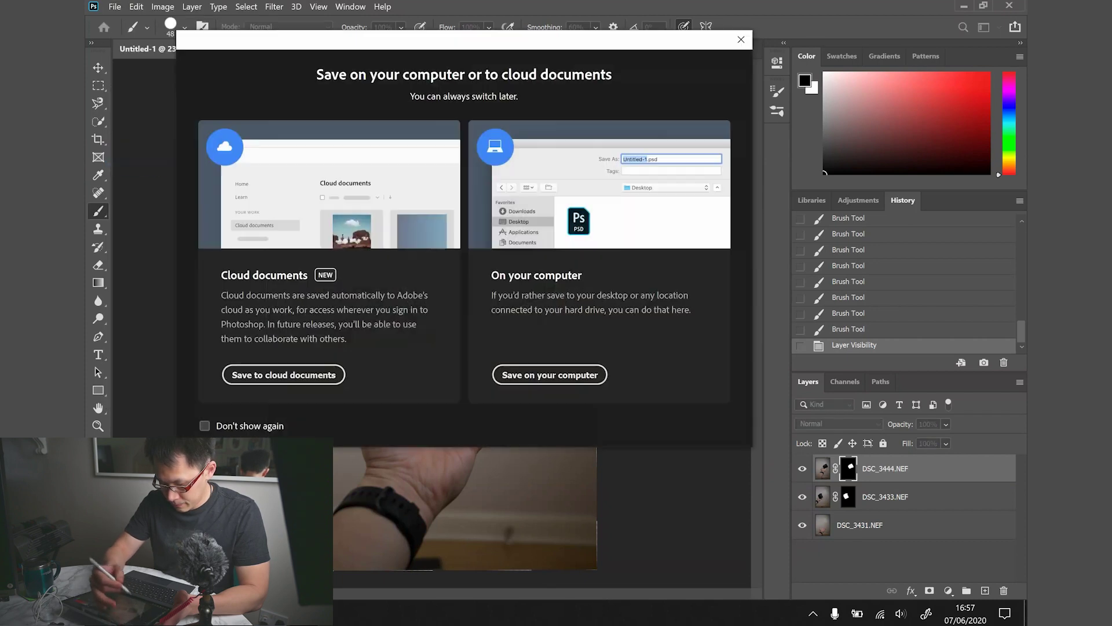
pyautogui.click(561, 376)
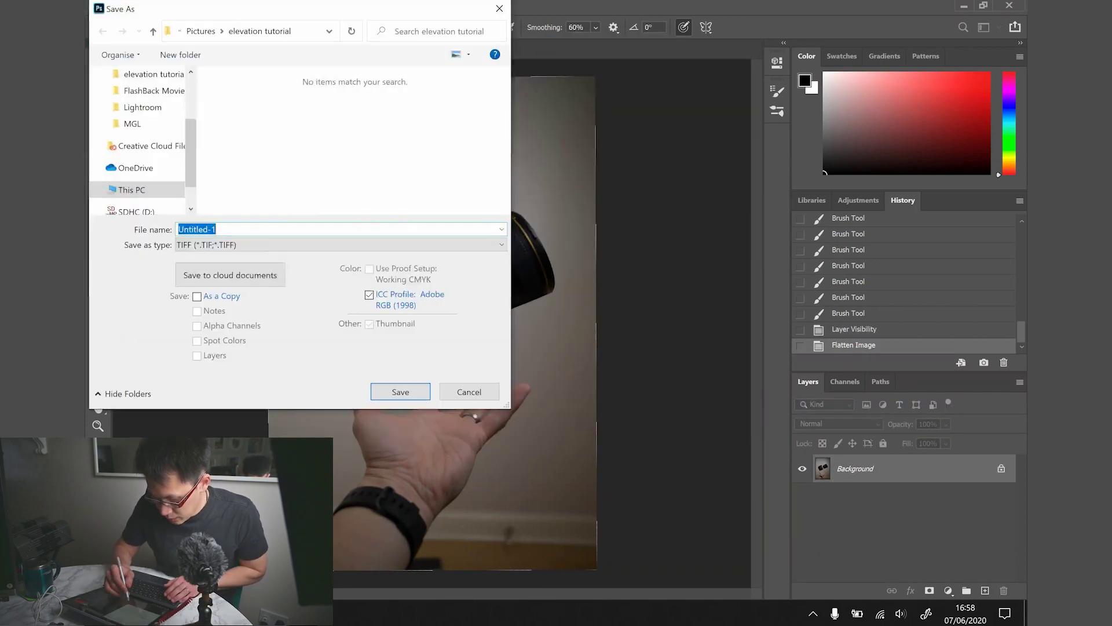
pyautogui.write('Composite pre-edit')
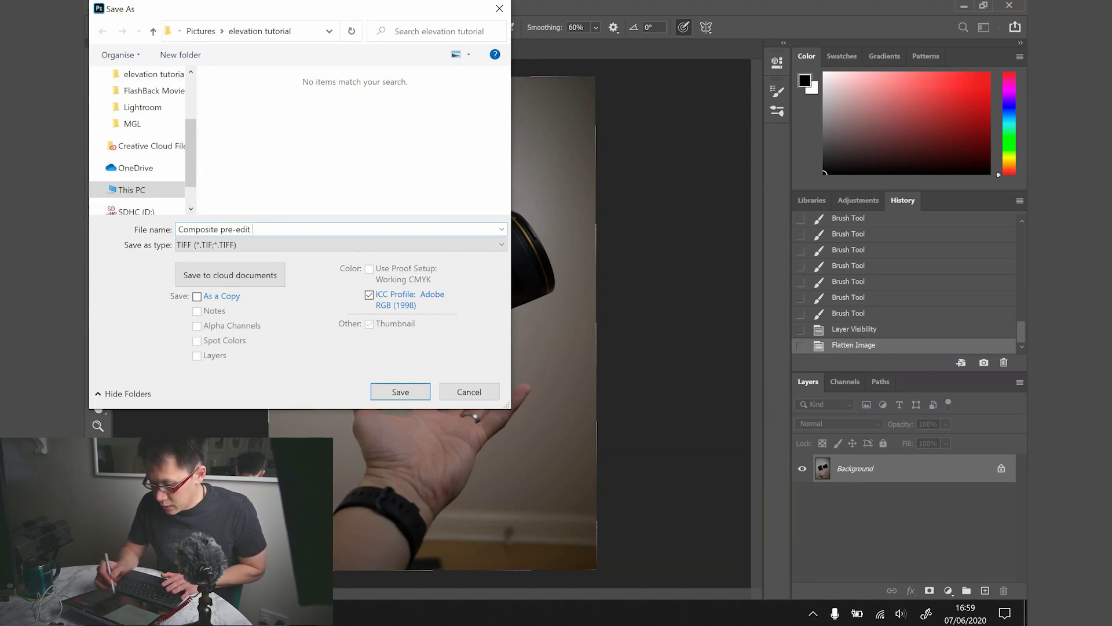
pyautogui.click(402, 392)
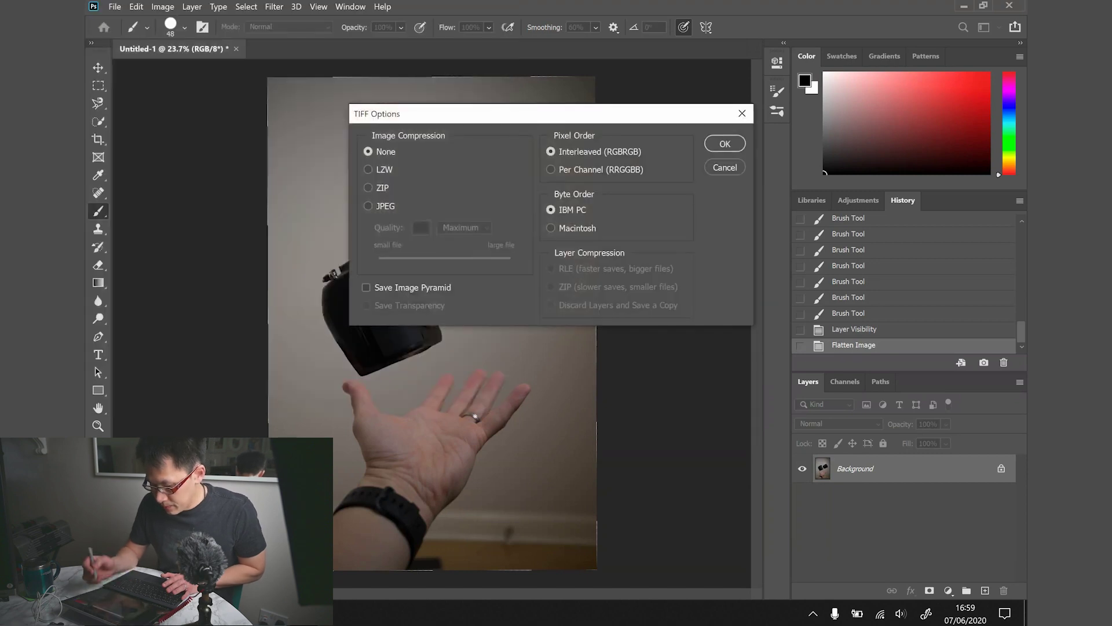
pyautogui.click(714, 145)
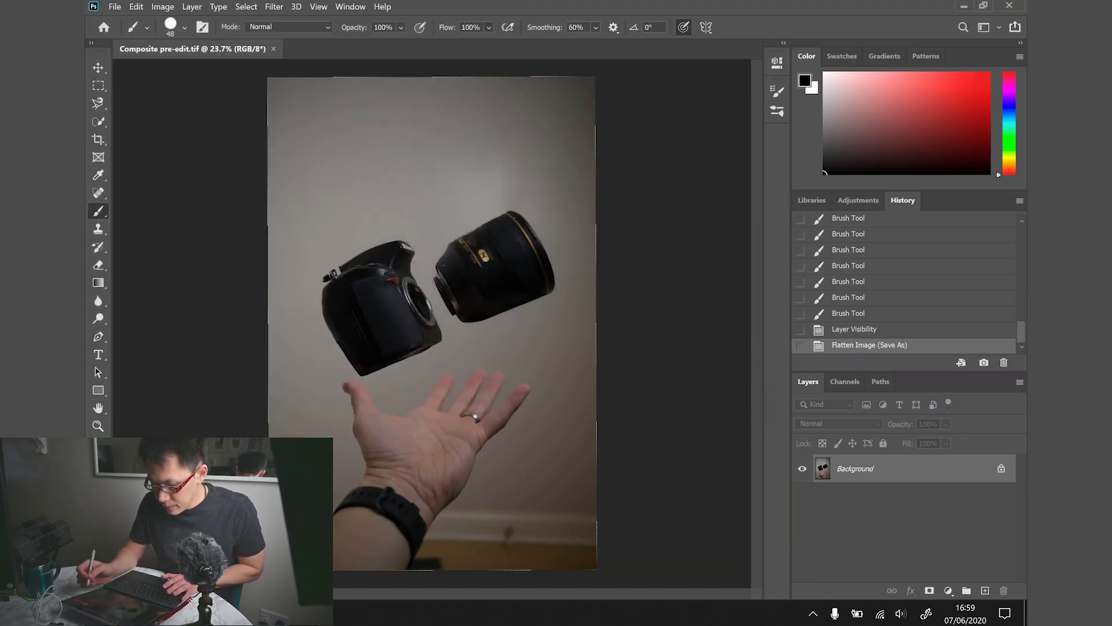